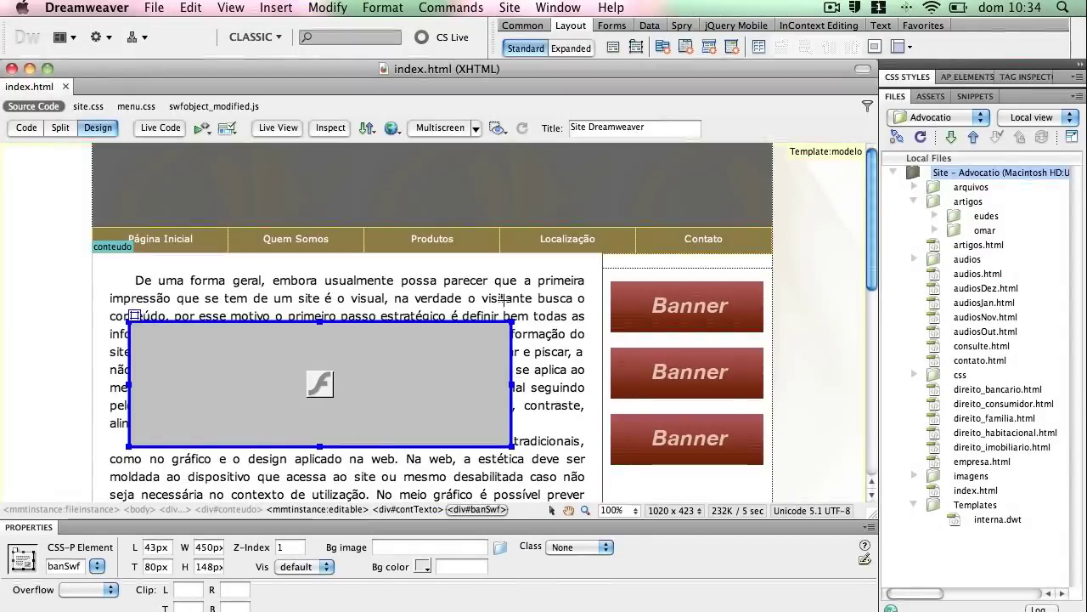
- Draw an AP Div about 104 × 54 px just above the Flash banner, near its upper-right corner
mouse_move(423, 272)
left_mouse_down()
mouse_move(486, 316)
mouse_move(512, 320)
left_mouse_up()
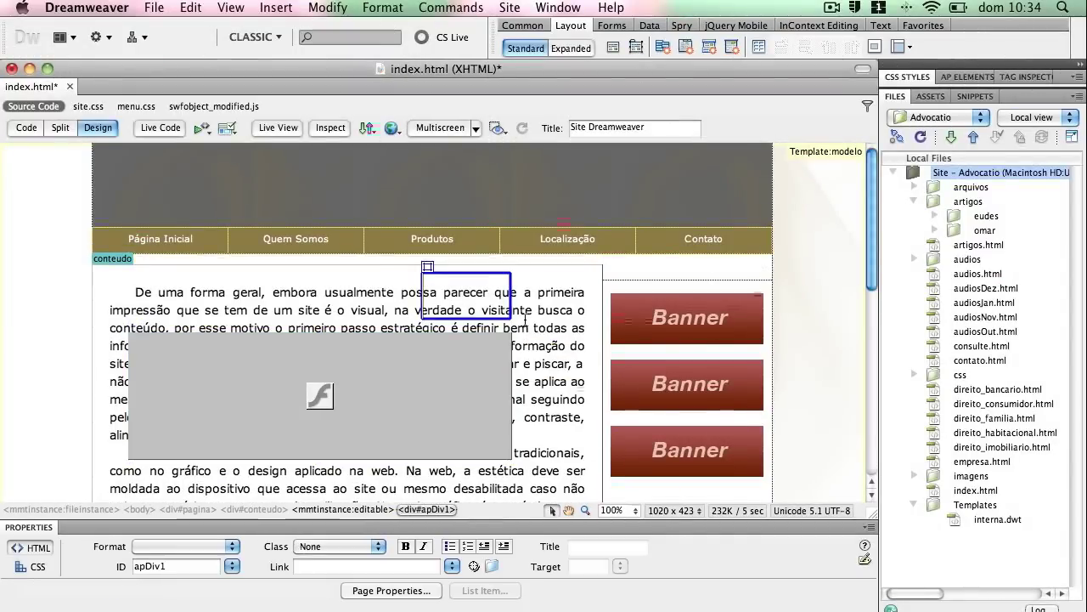
left_click(428, 269)
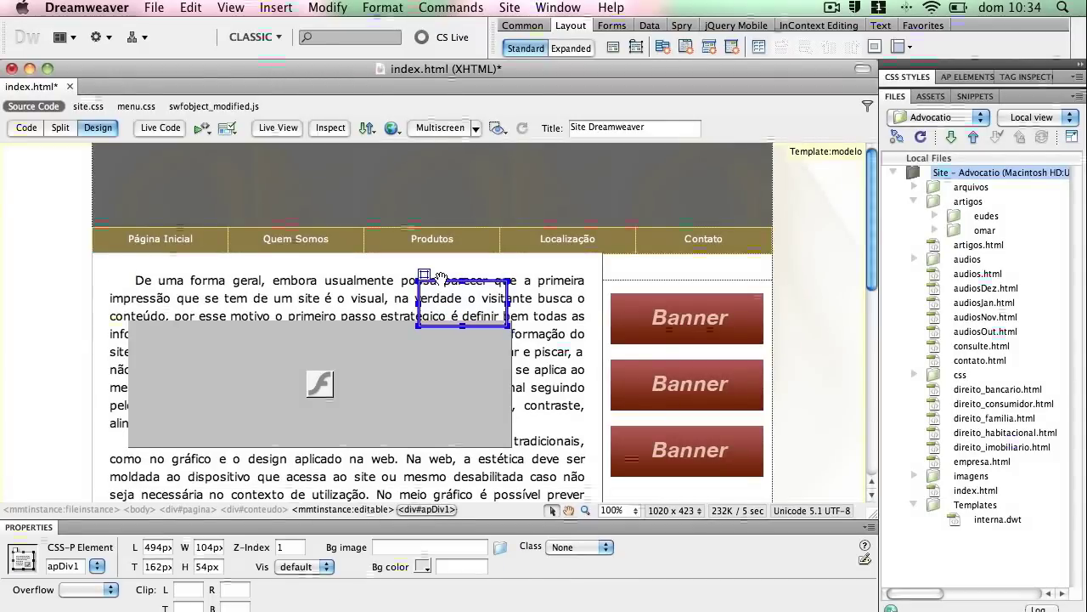
left_click_drag(425, 275, 424, 266)
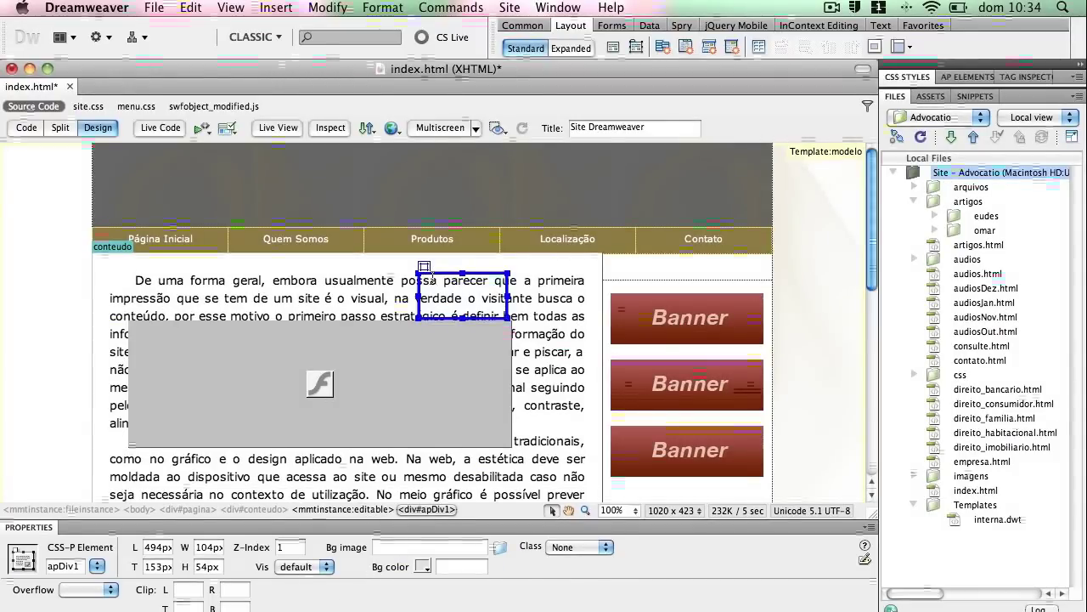
- Rename the new AP Div's ID as fechar and reselect the div
double_click(63, 566)
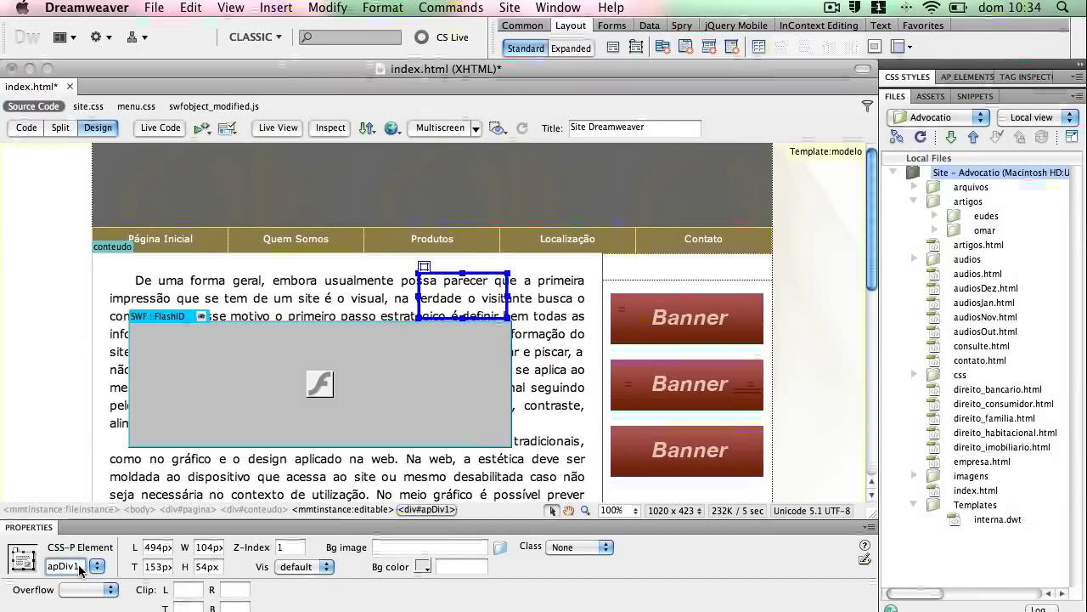
type("fechar")
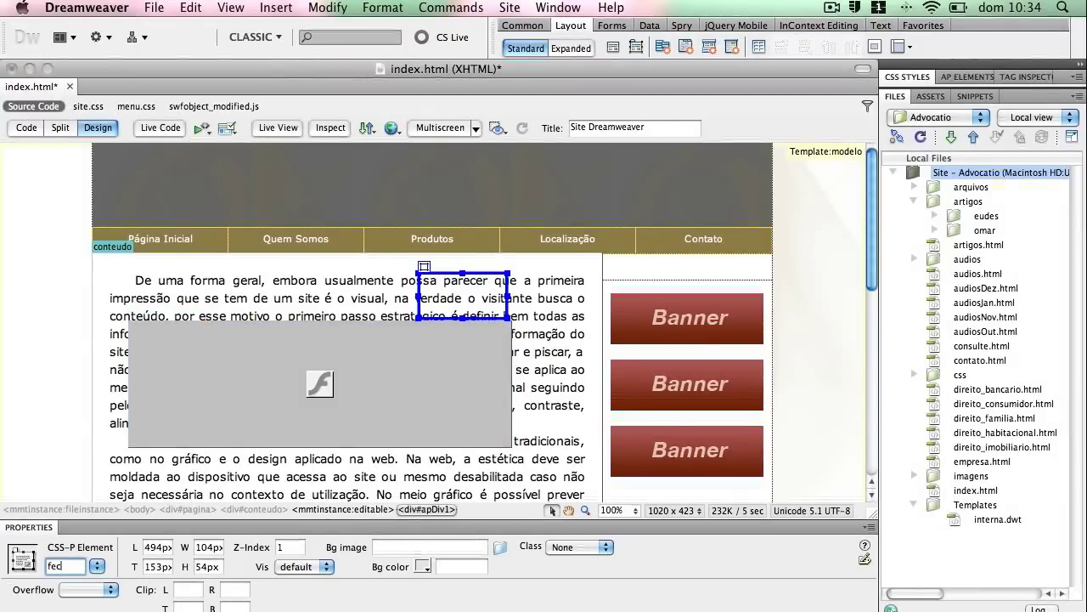
left_click(486, 308)
left_click(424, 266)
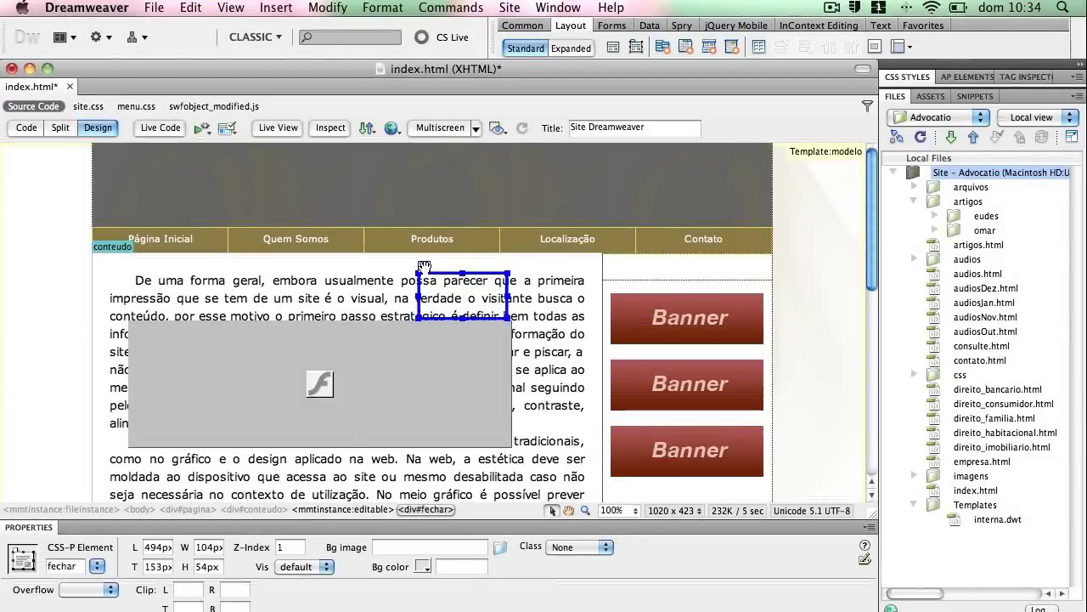
- Move the #fechar rule from the page's internal styles into site.css after #banSwf, and delete the empty <style> entry
left_click(1067, 83)
left_click(1067, 83)
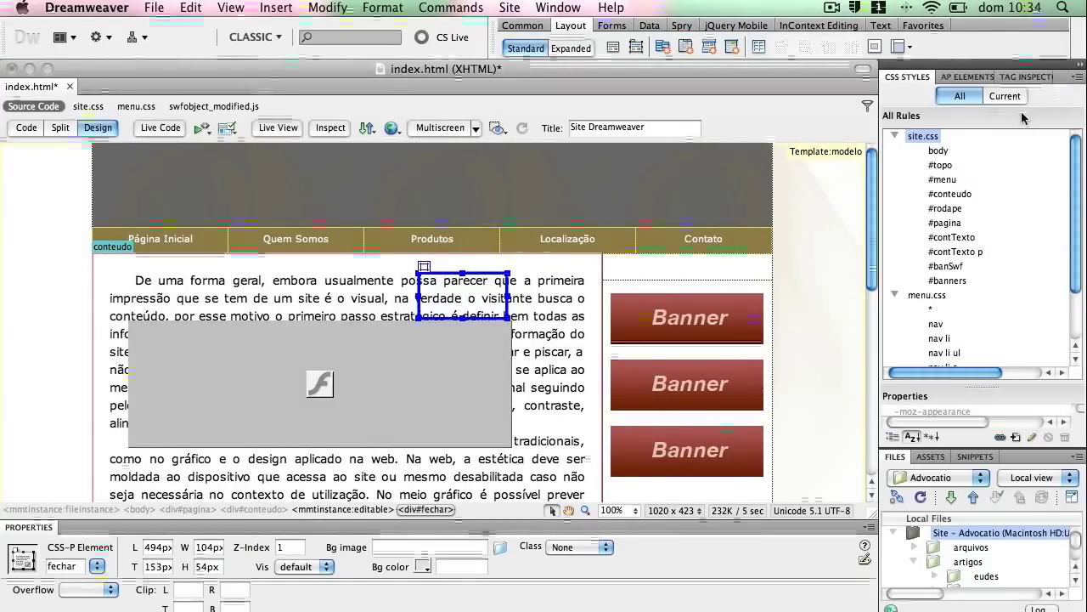
left_click(895, 294)
left_click(896, 309)
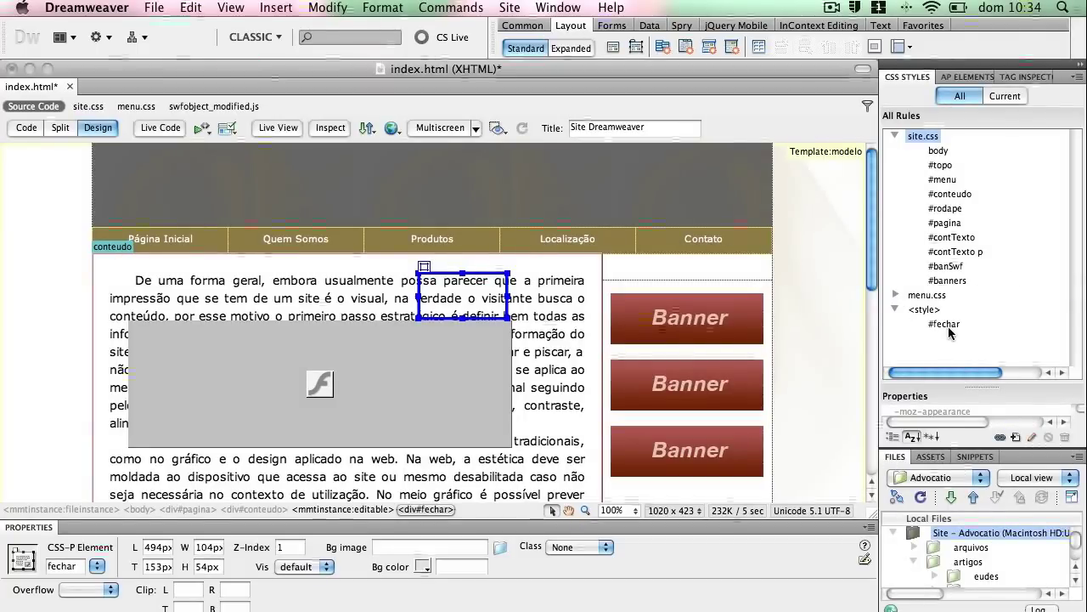
left_click(945, 324)
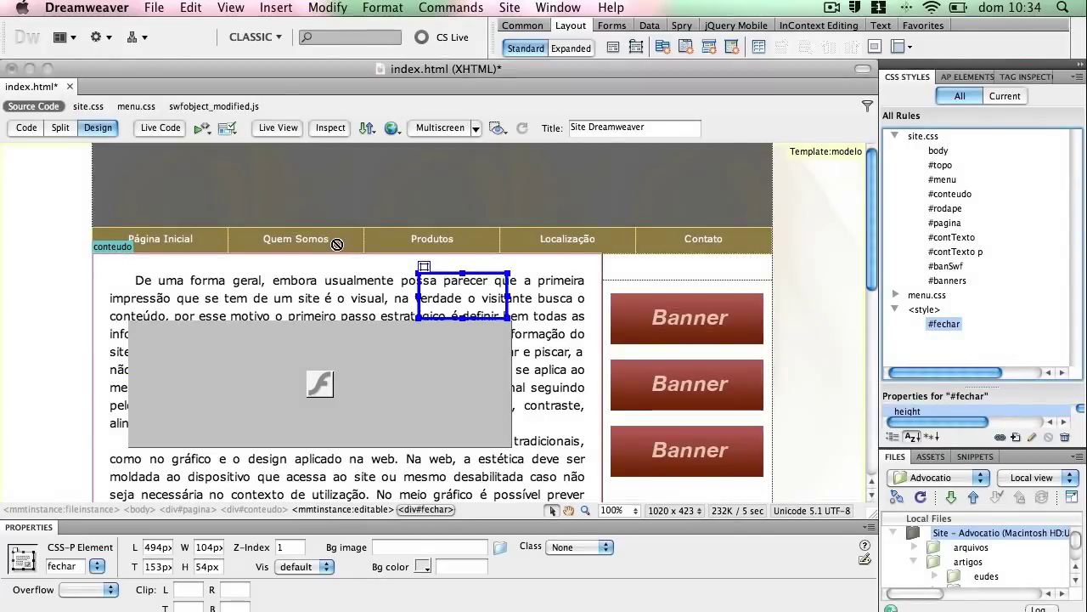
left_click_drag(943, 324, 943, 281)
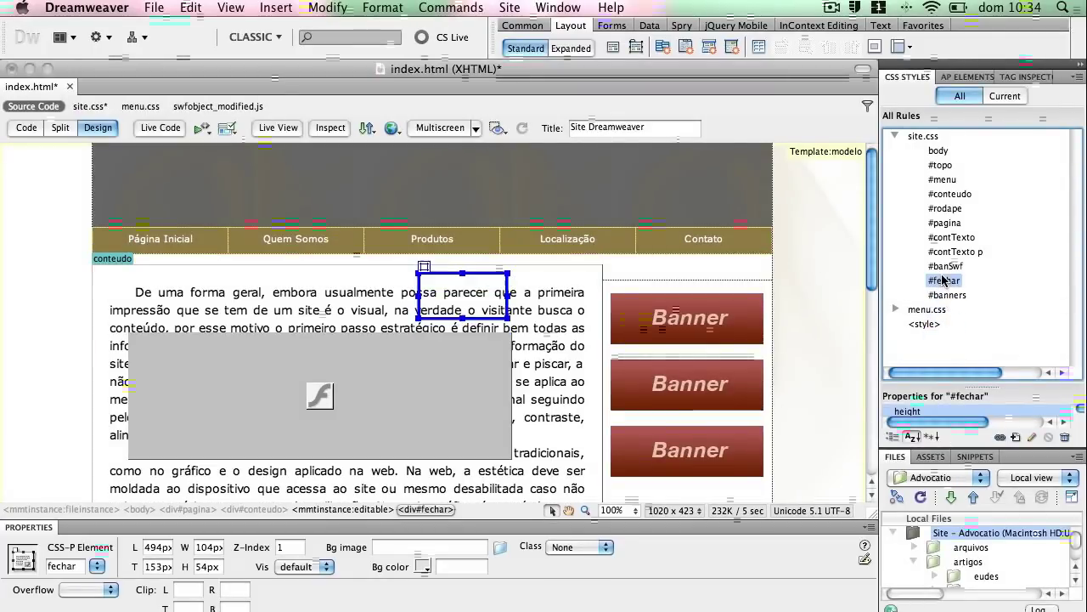
left_click(931, 324)
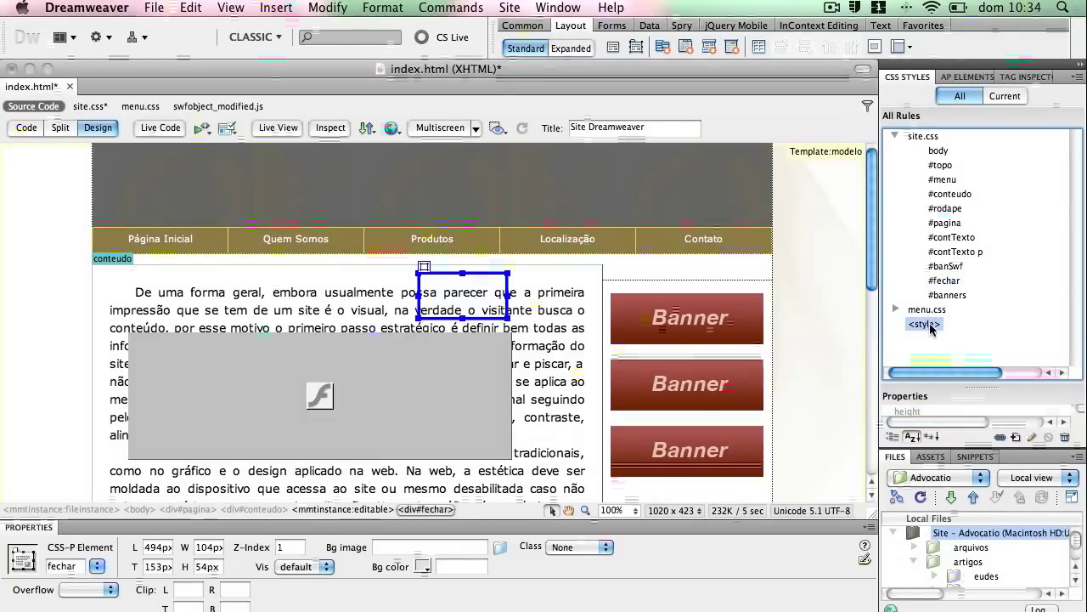
left_click(1064, 437)
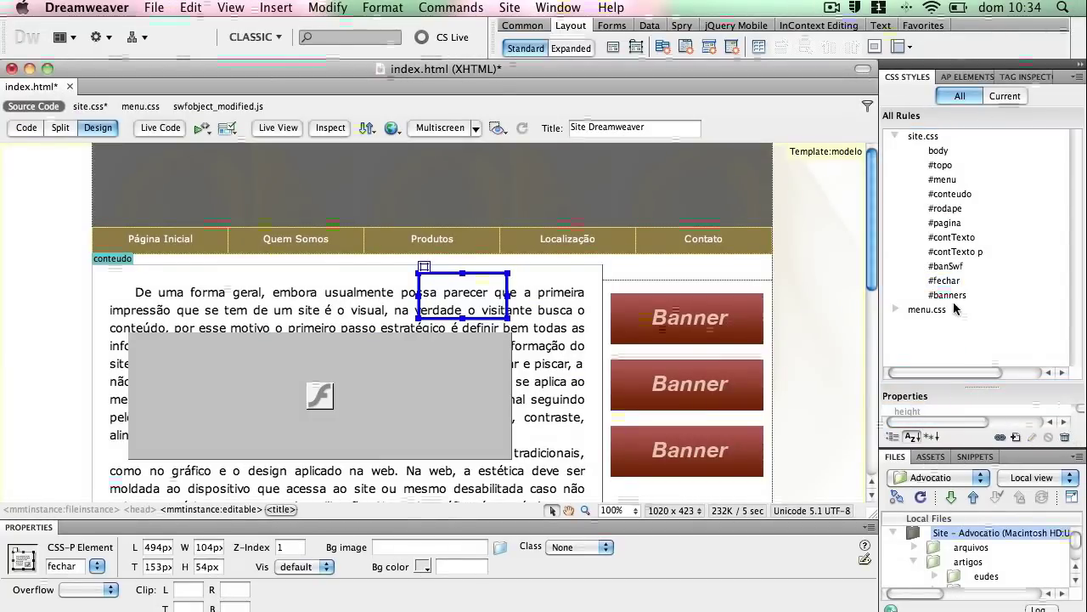
- Nudge the fechar div to a top position of 157 px and inspect the contTexto div around the text
left_click(424, 274)
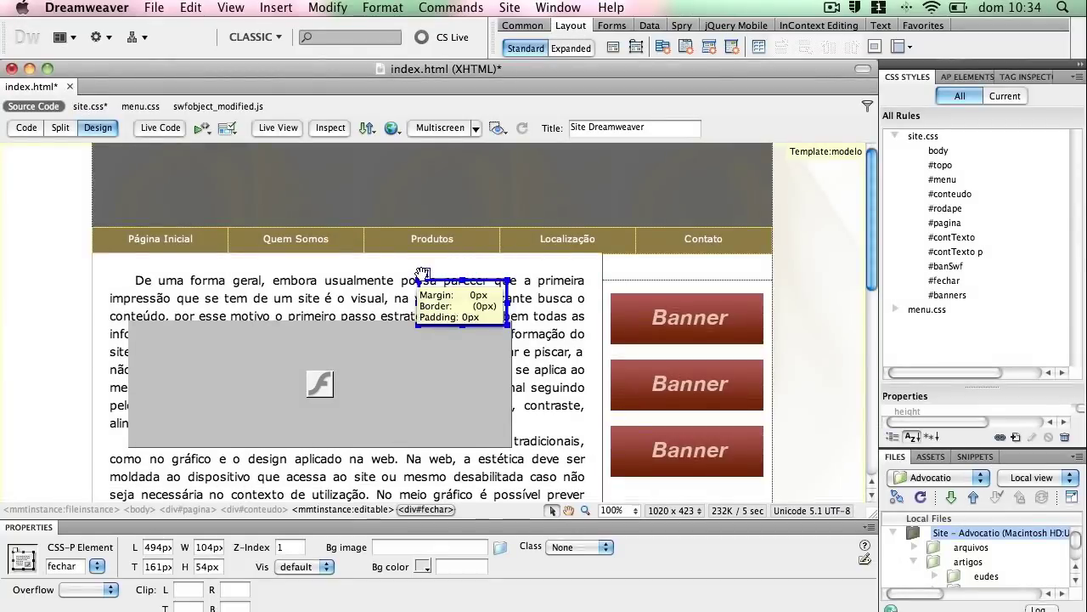
left_click_drag(423, 273, 423, 269)
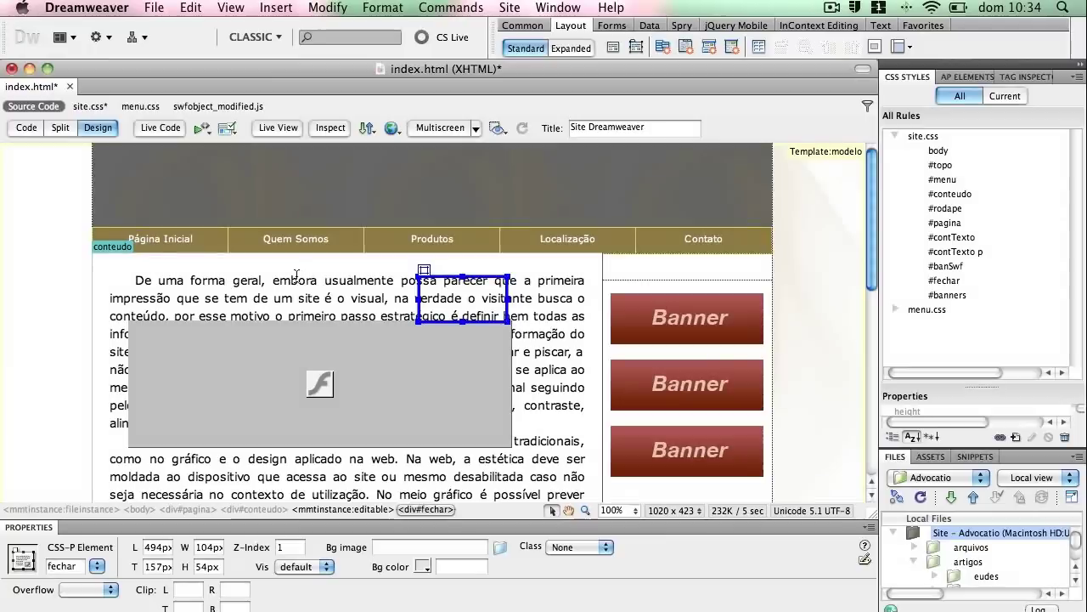
left_click(209, 296)
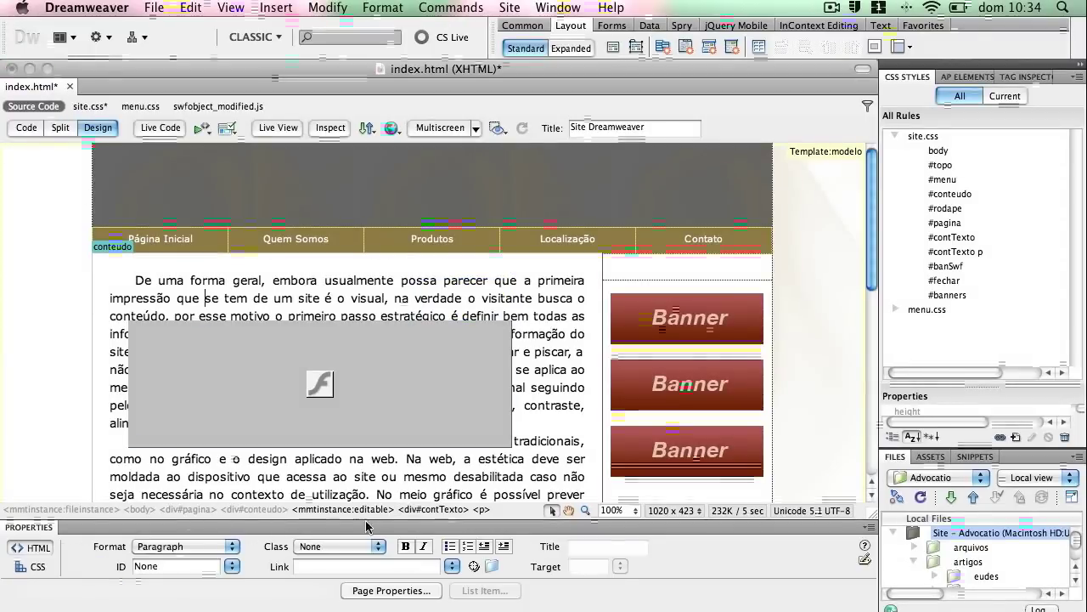
left_click(434, 510)
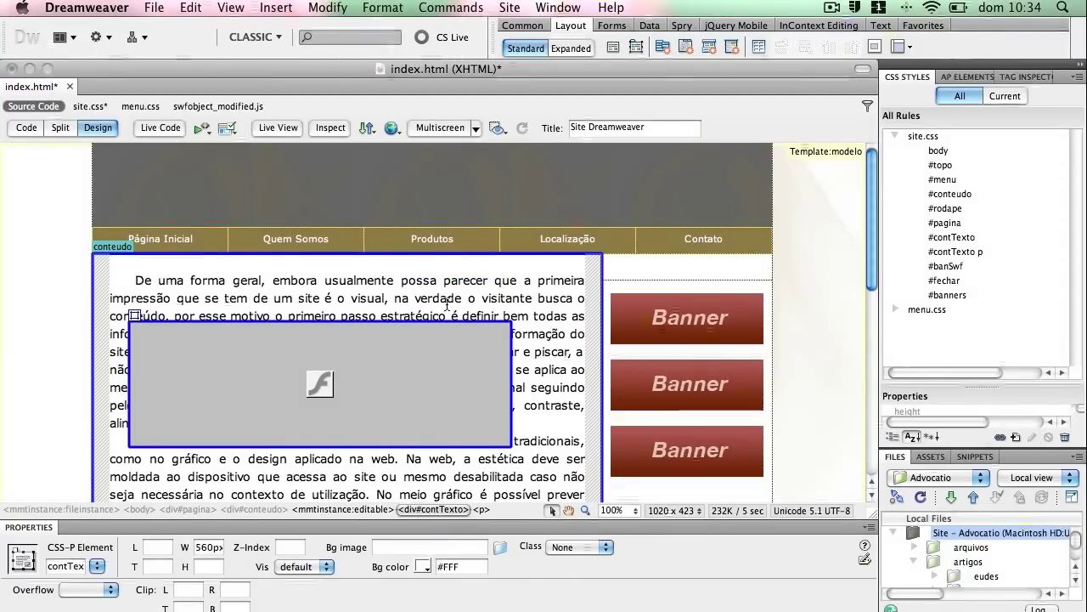
left_click(477, 298)
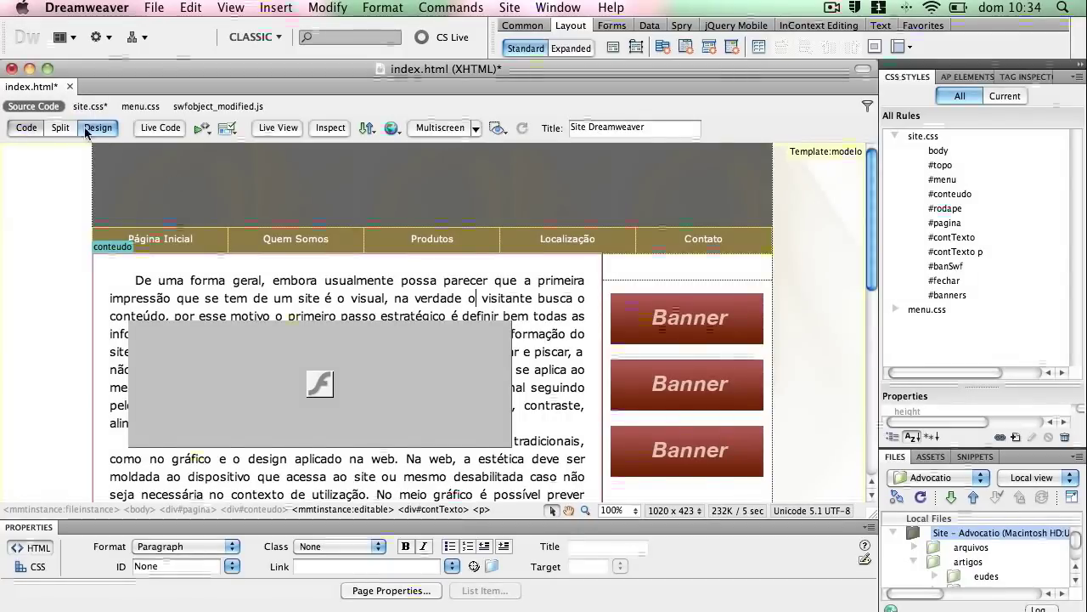
- Relocate the <div id="fechar"></div> code from above contTexto to a new line right inside the contTexto div
left_click(26, 128)
scroll(293, 272, "down", 8)
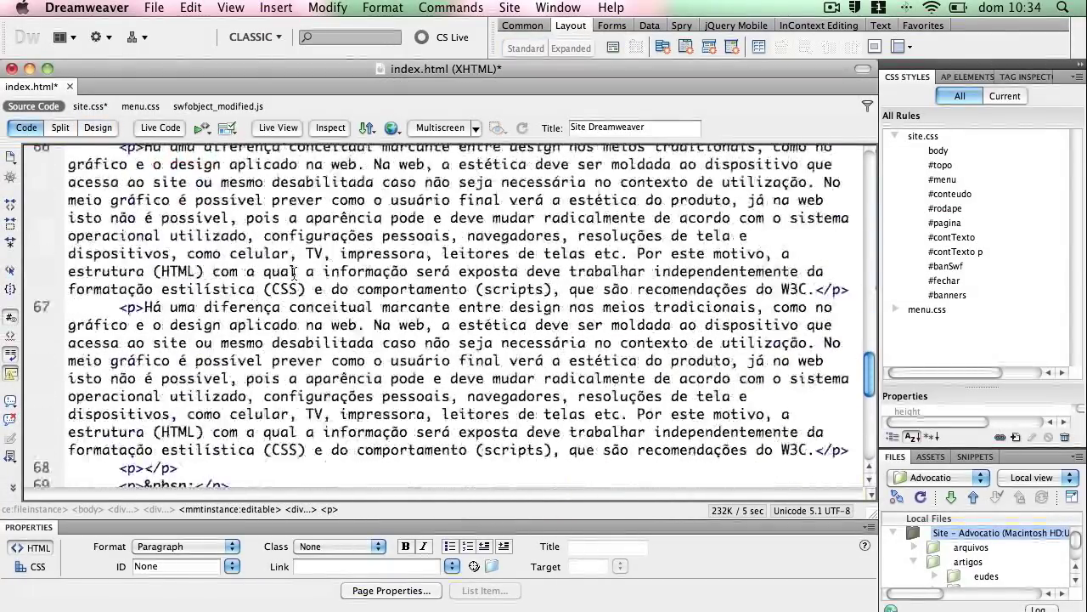
scroll(294, 272, "up", 15)
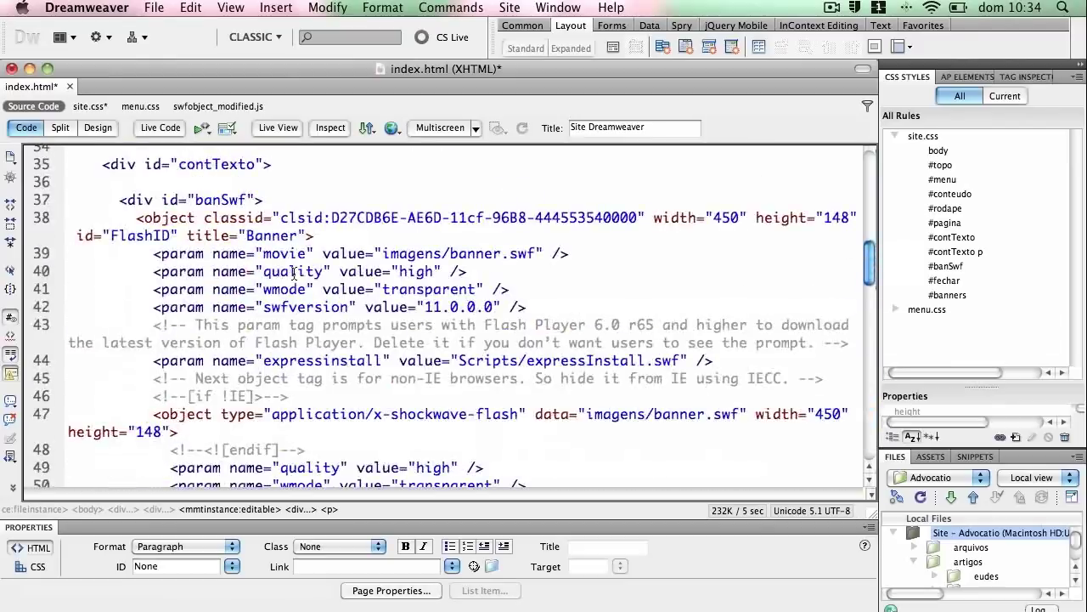
scroll(293, 272, "down", 3)
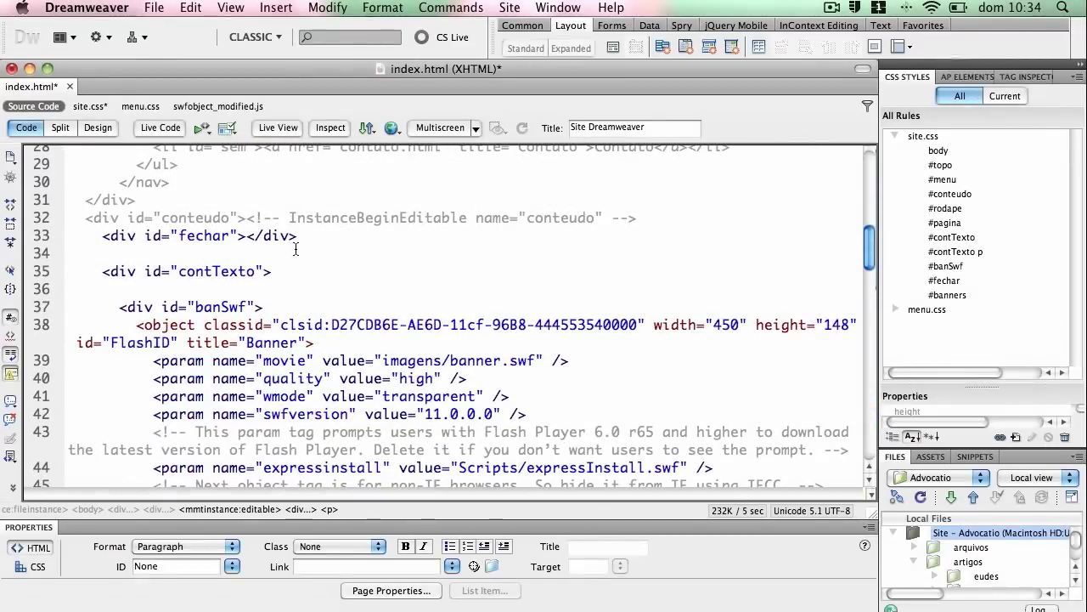
left_click_drag(309, 236, 98, 237)
key("super+c")
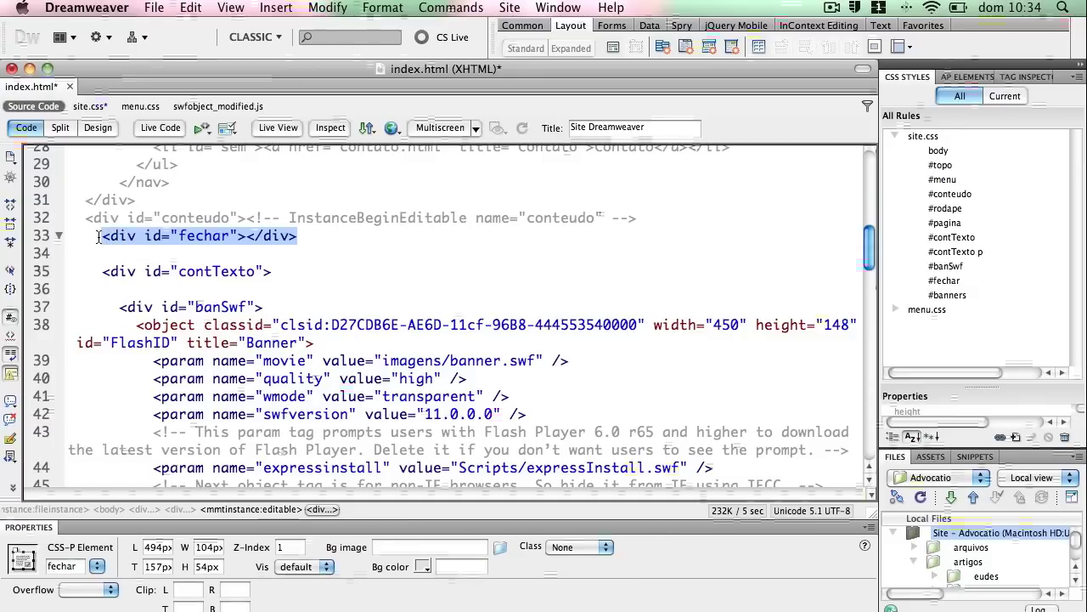
key("Delete")
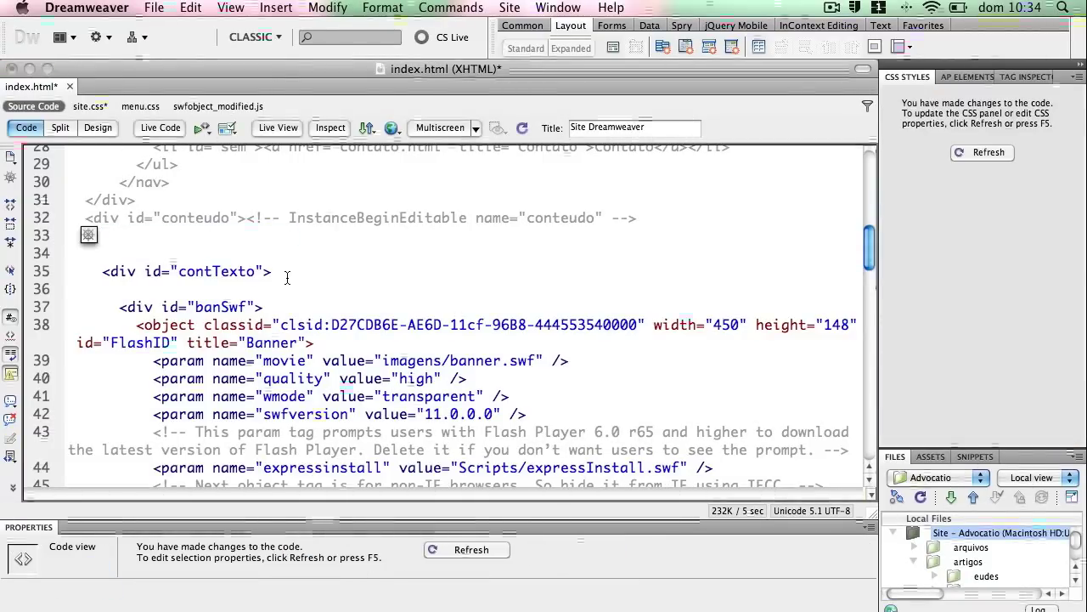
left_click(287, 276)
key("Return")
key("super+v")
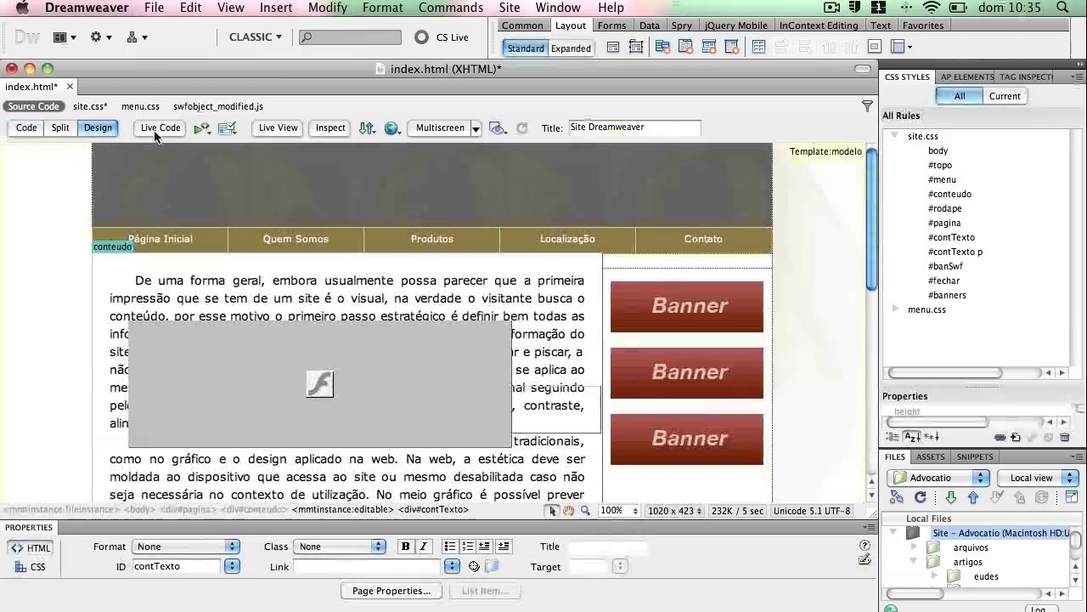
- Reposition the fechar div in the design layout above the banner's right end, at about 389 px left and 26 px top
left_click(97, 127)
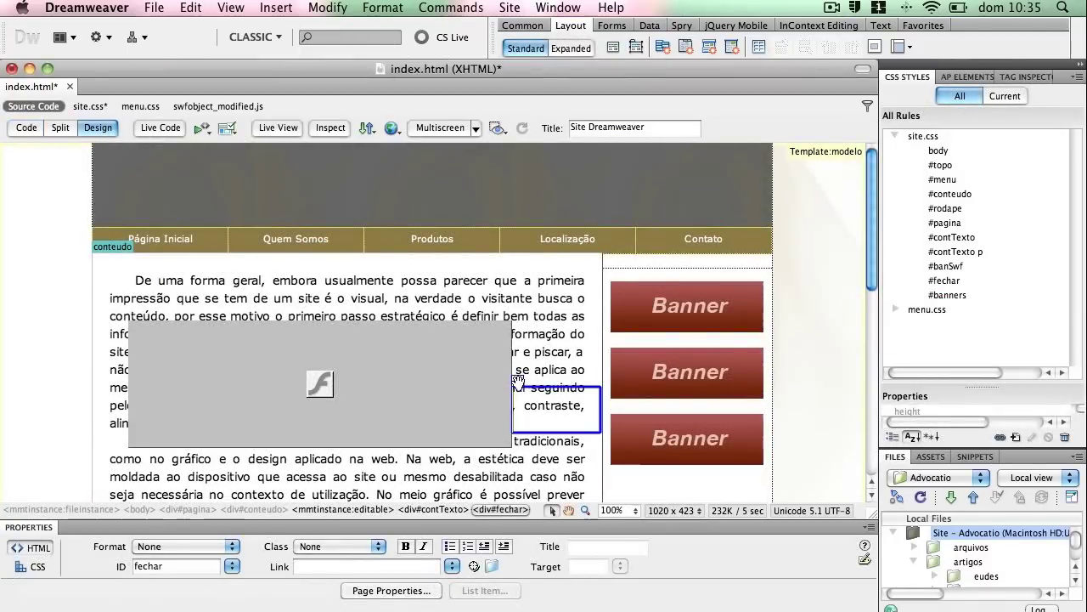
left_click_drag(517, 381, 431, 274)
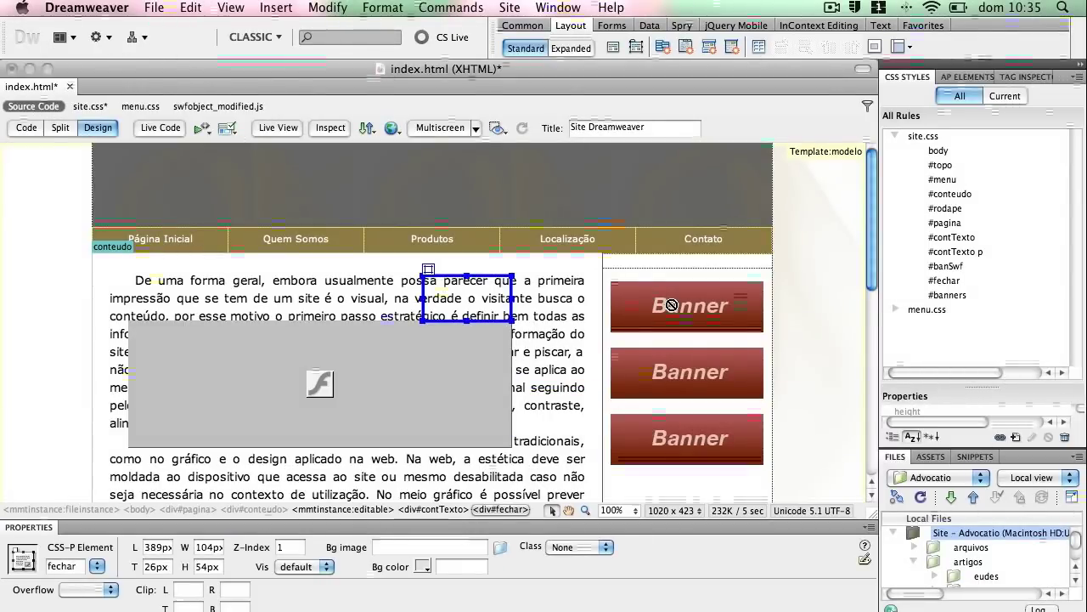
- Add the text "Fechar" inside the fechar div and give it a null link to #
left_click(455, 296)
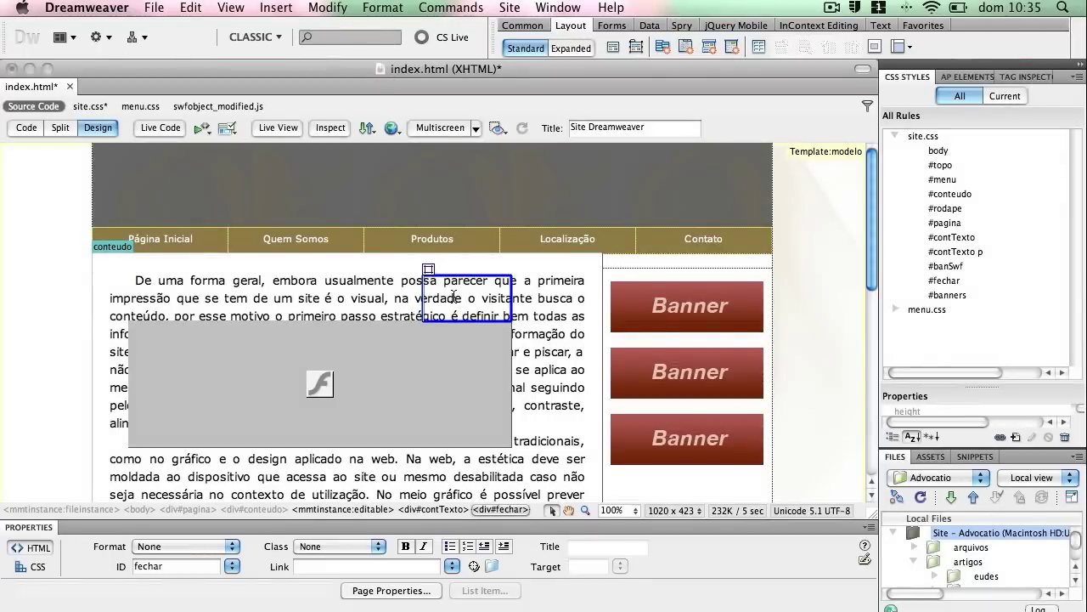
type("Fechar")
key("shift+Left")
key("shift+Left")
key("shift+Left")
key("shift+Left")
key("shift+Left")
key("shift+Left")
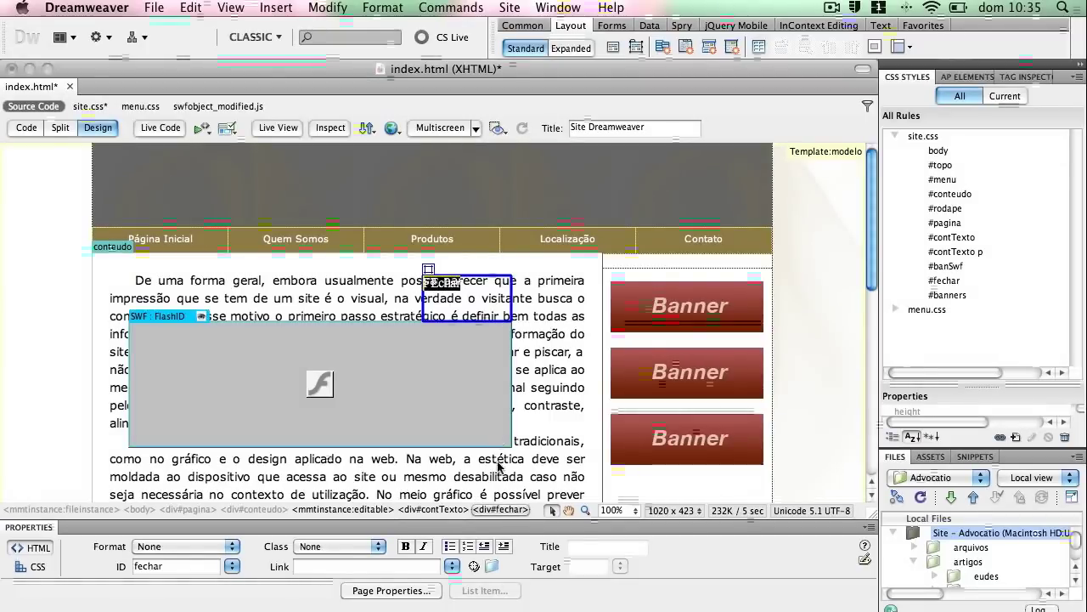
left_click(319, 567)
type("#")
key("Return")
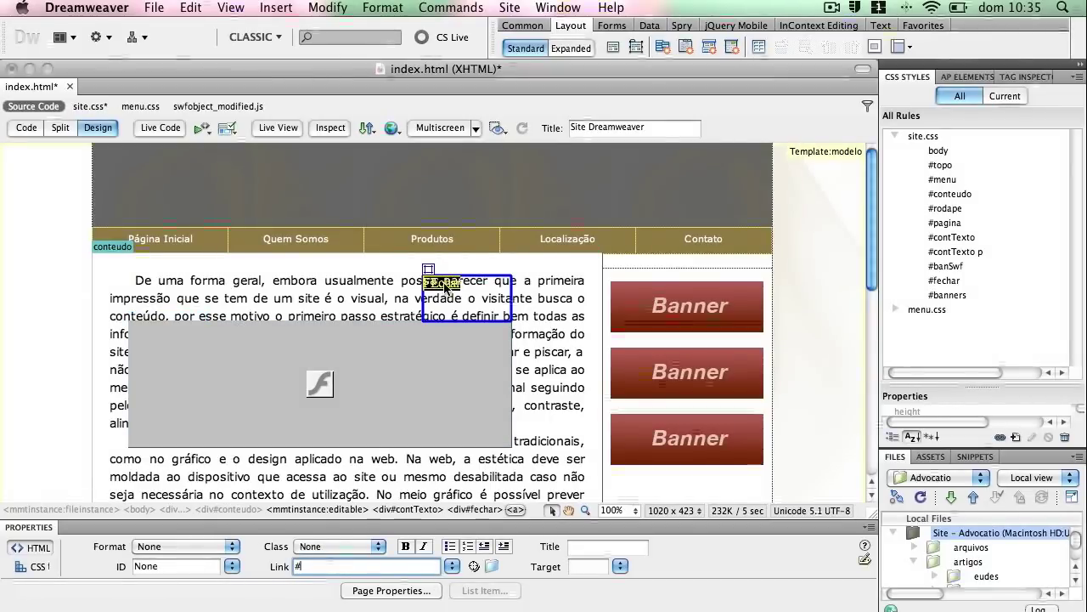
left_click(442, 290)
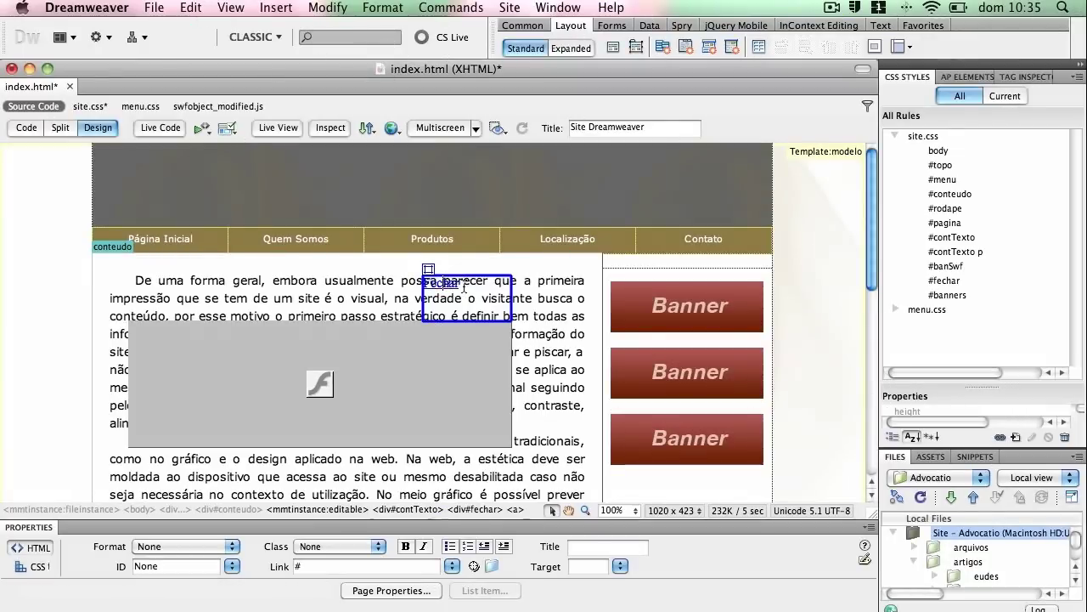
- Set the background colour of the #fechar rule in site.css to #666
double_click(949, 283)
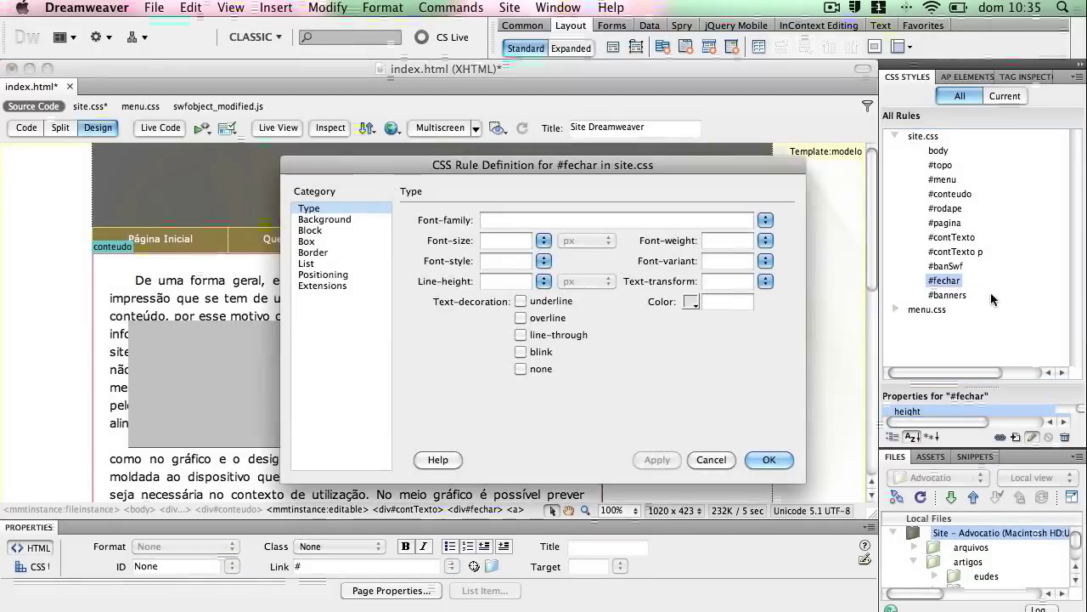
left_click_drag(651, 126, 941, 141)
left_click(620, 199)
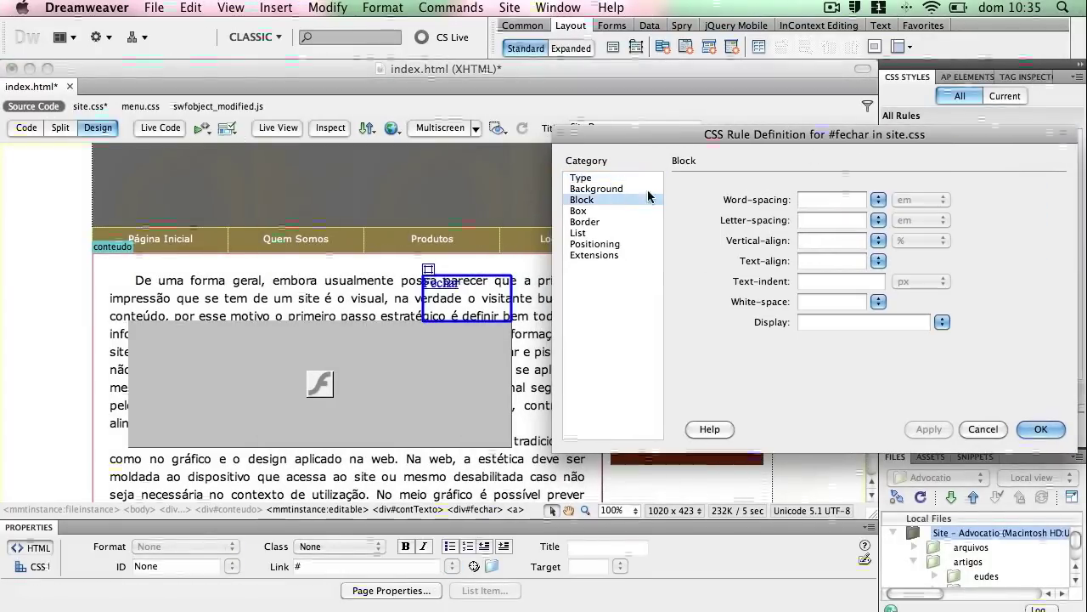
left_click(628, 189)
left_click(811, 189)
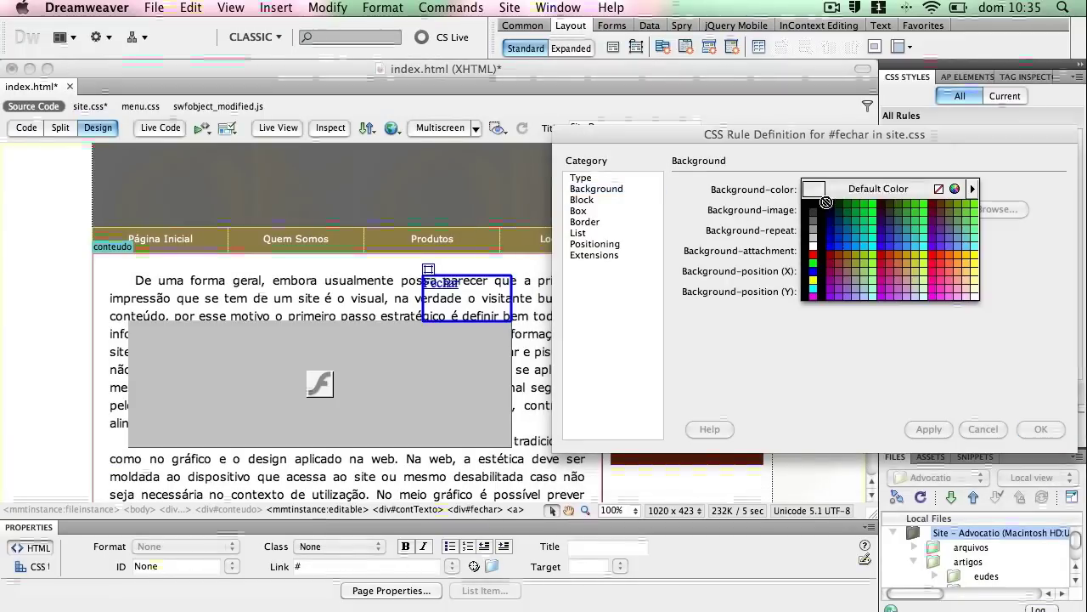
left_click(818, 223)
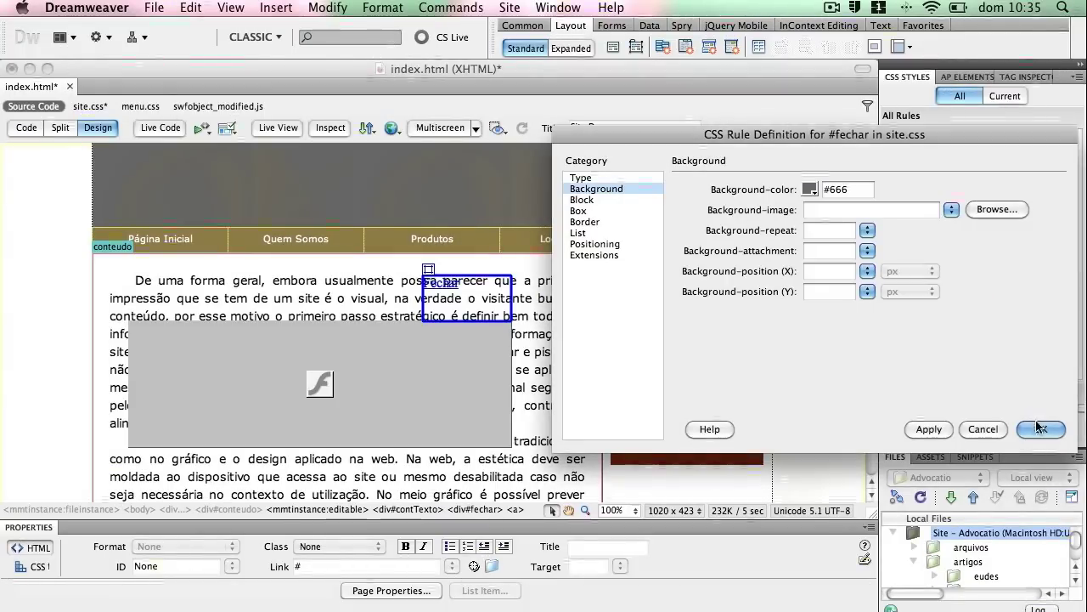
left_click(1040, 429)
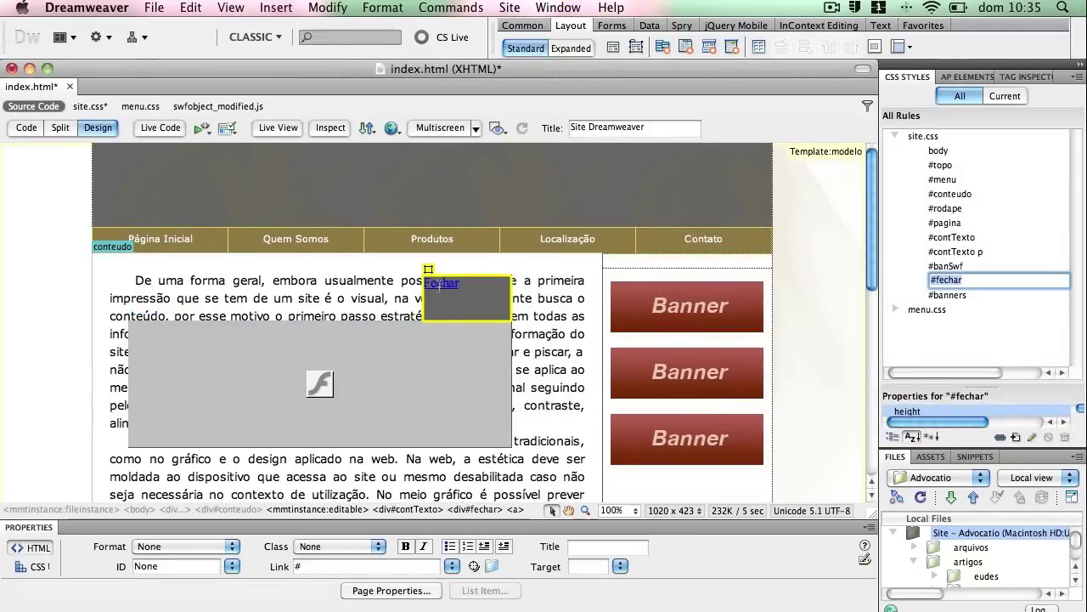
- Save the changed page and stylesheet, preview index.html in Firefox, and close the preview
double_click(445, 284)
left_click(500, 295)
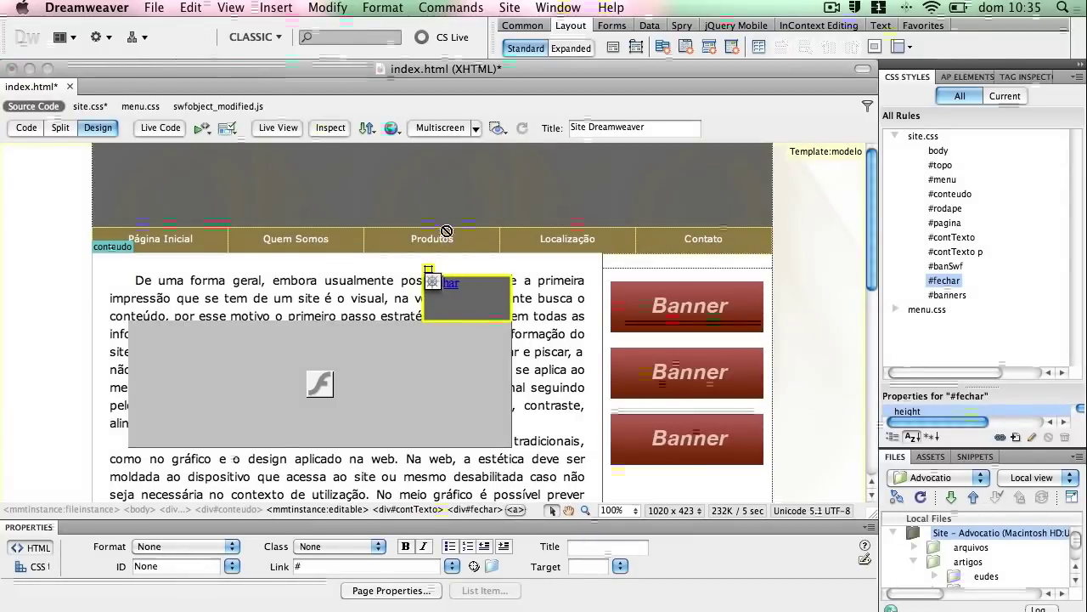
left_click(157, 7)
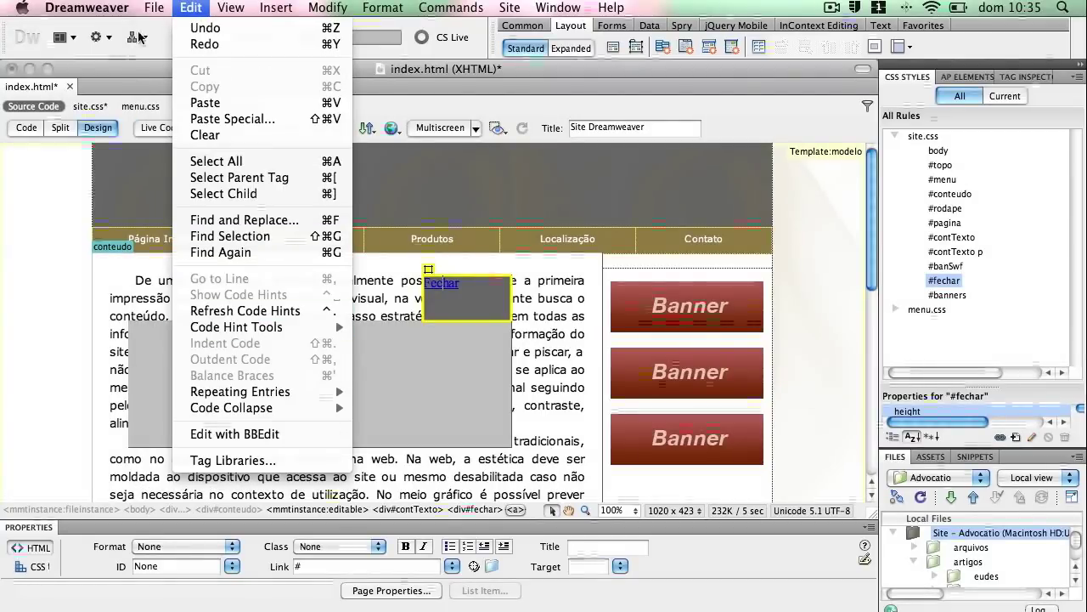
mouse_move(255, 385)
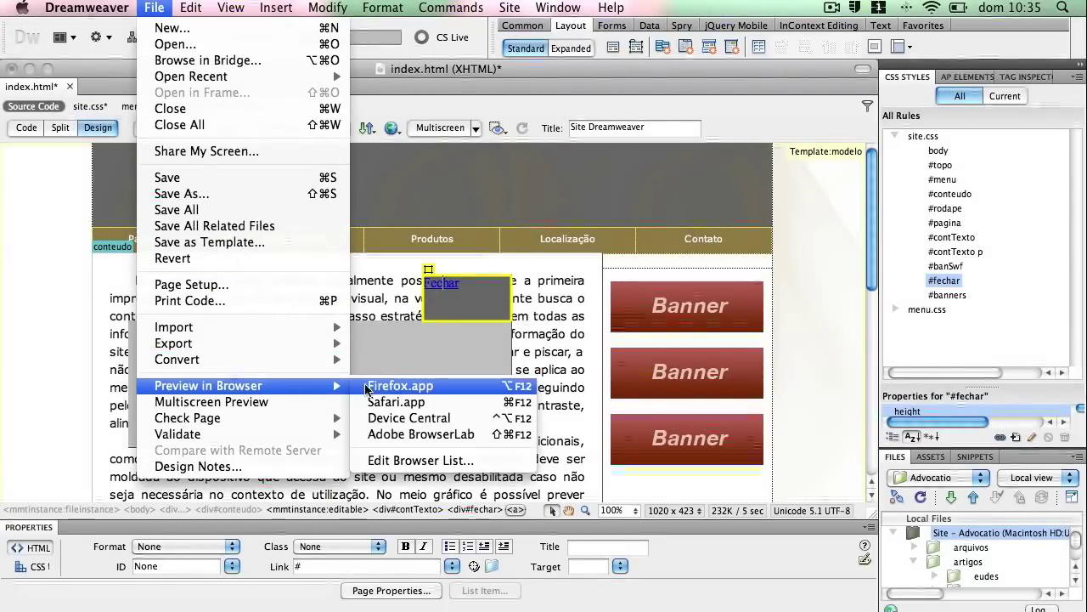
left_click(419, 379)
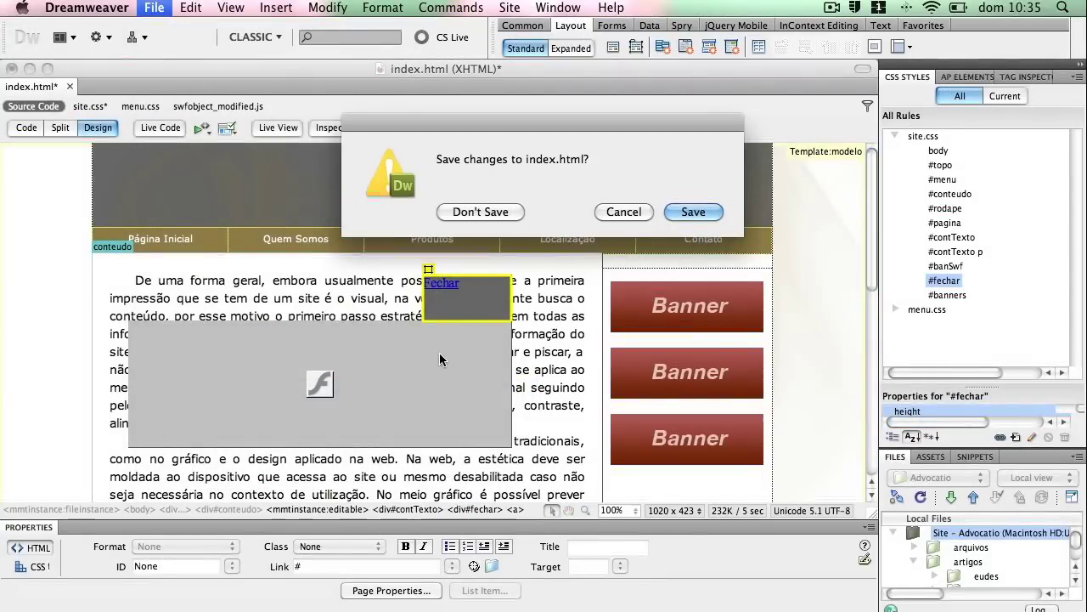
key("Return")
key("Return")
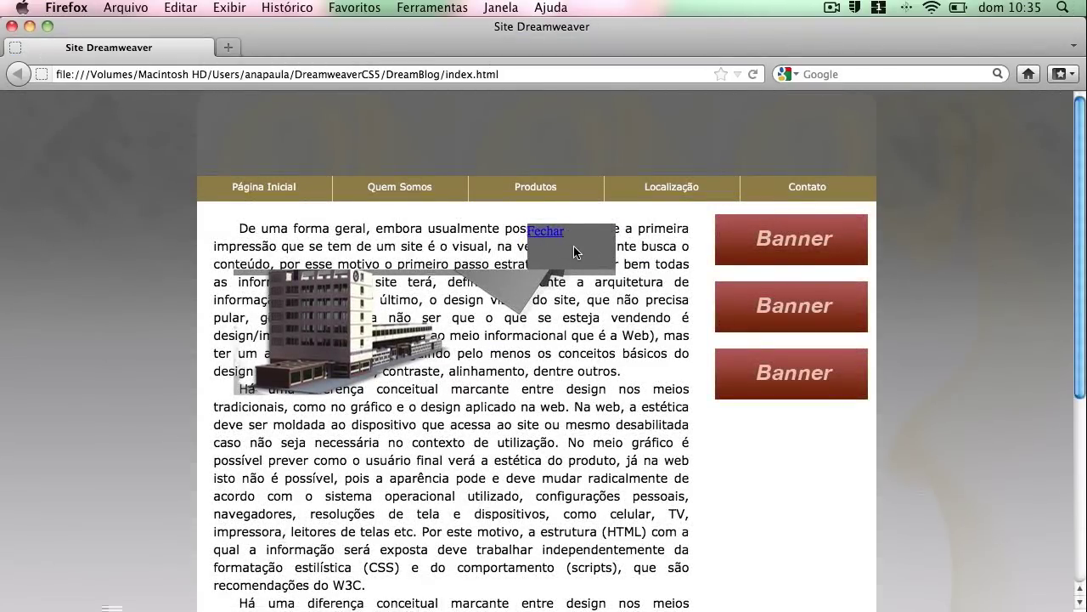
left_click(11, 25)
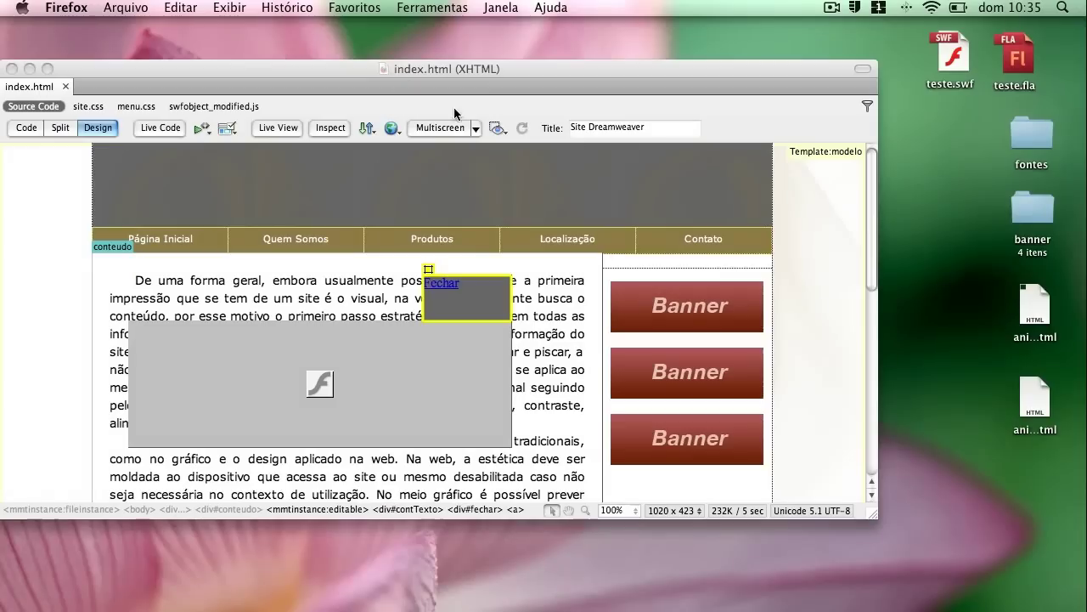
- Check the IDs of the Fechar link's div, the banner's div and the Flash object inside it
left_click(445, 289)
left_click_drag(461, 284, 413, 287)
left_click(448, 287)
left_click(416, 285)
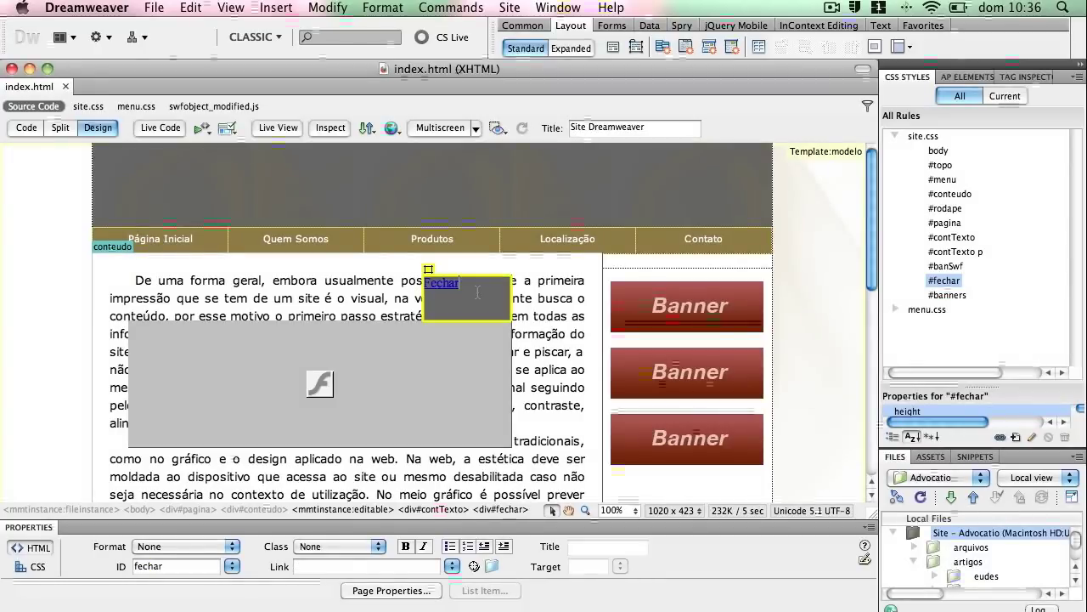
left_click(428, 271)
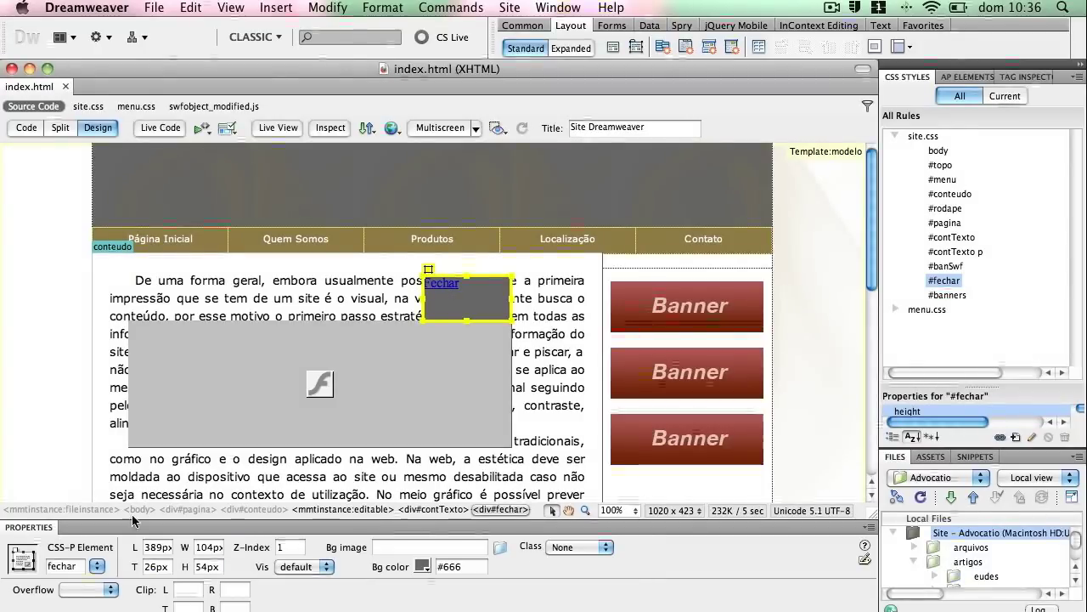
left_click(133, 324)
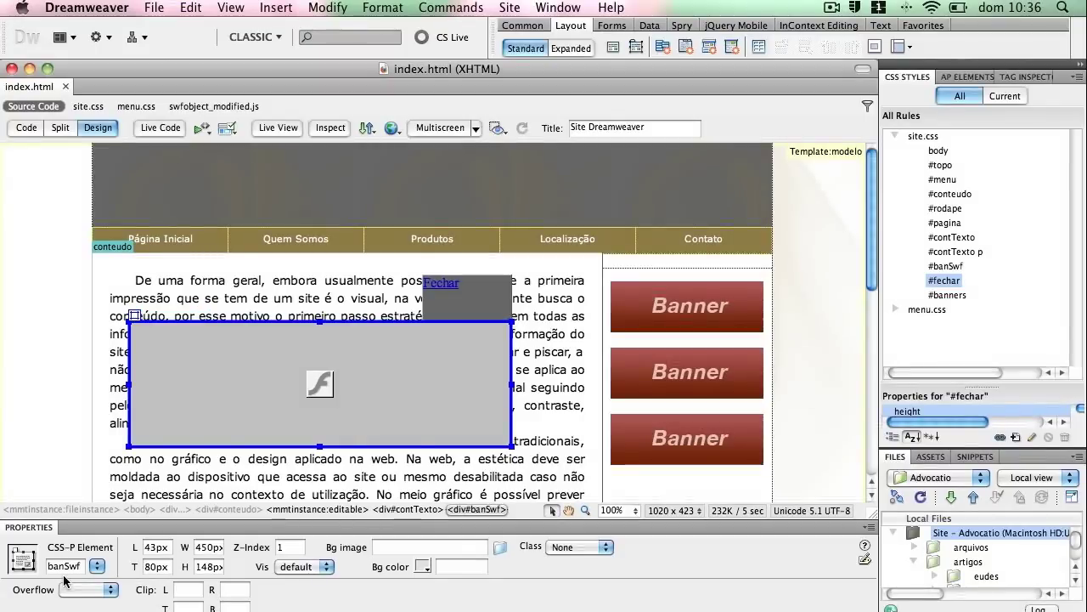
left_click(211, 417)
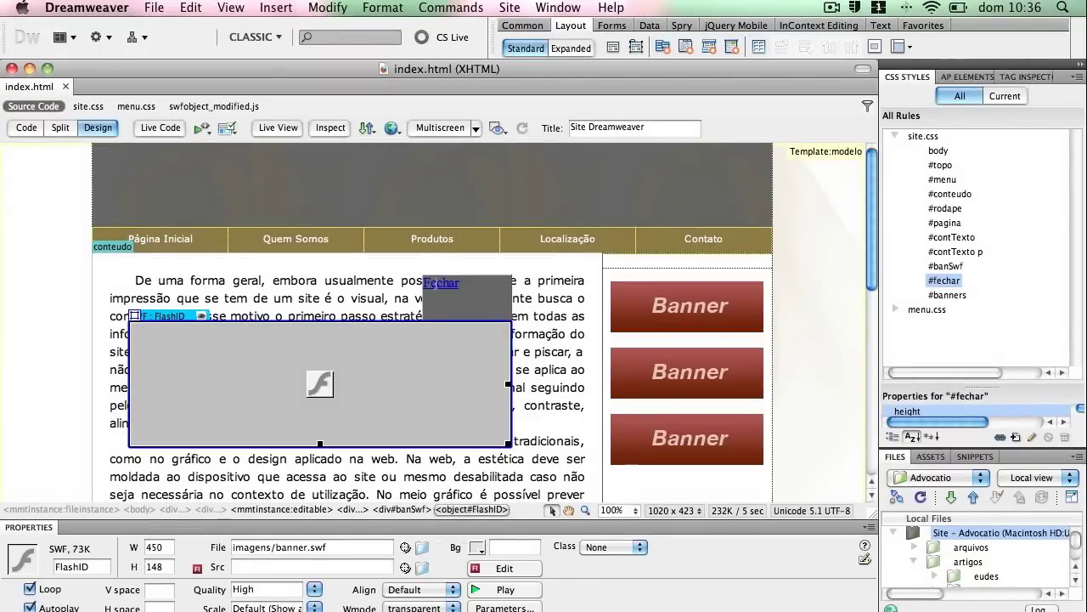
- Select the Fechar link and add a Show-Hide Elements behavior to it
double_click(441, 282)
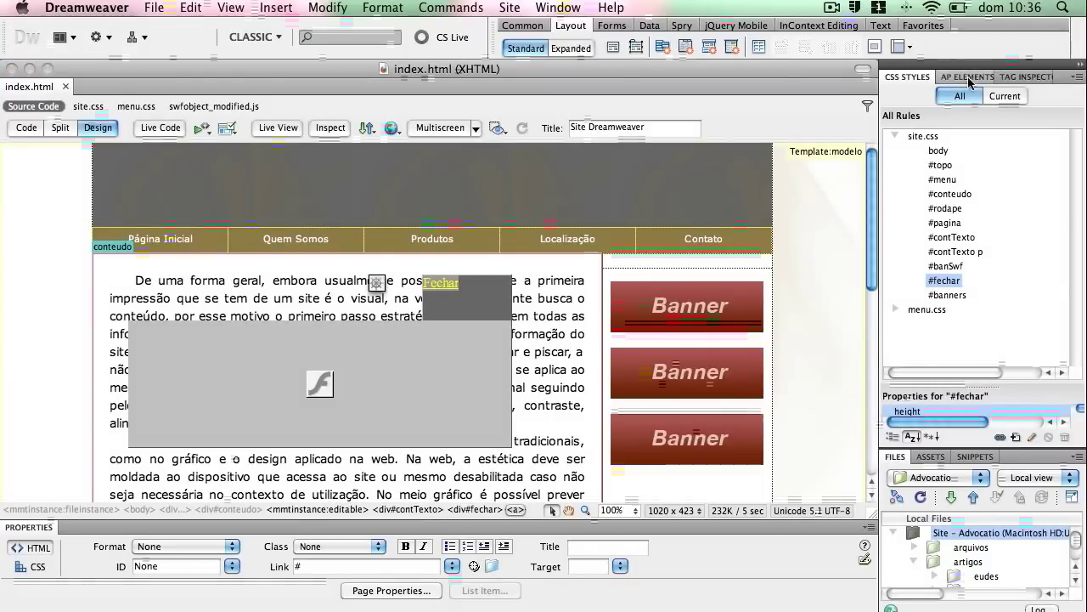
left_click(1023, 78)
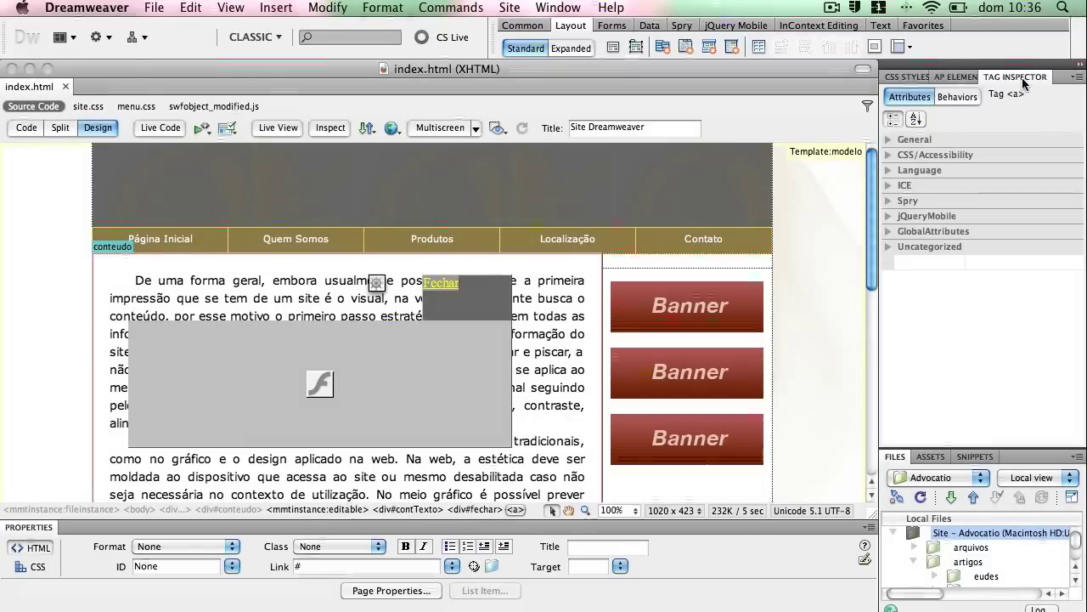
left_click(959, 97)
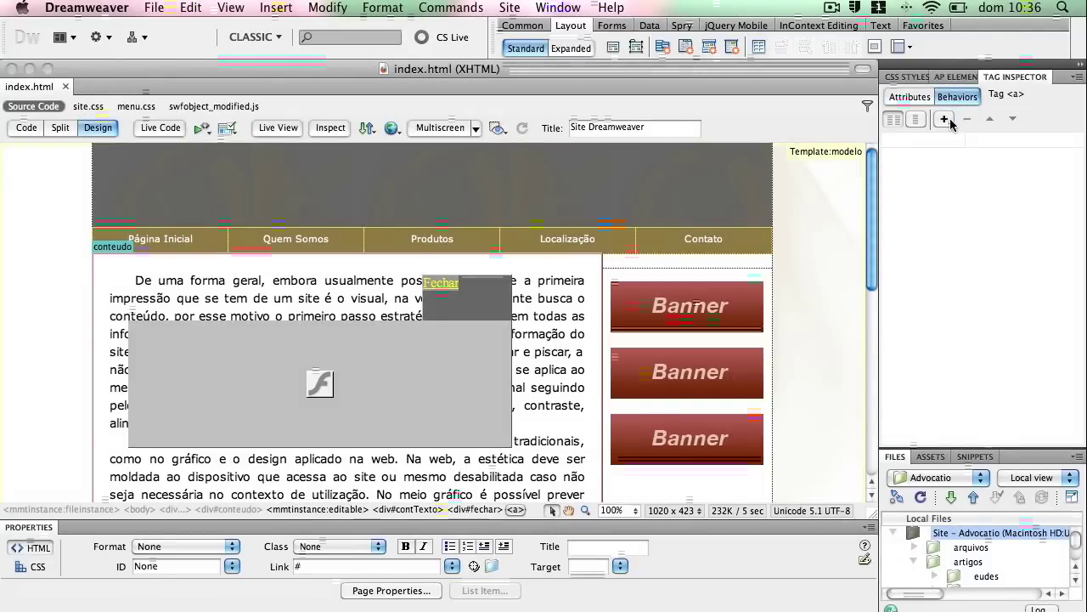
left_click(948, 121)
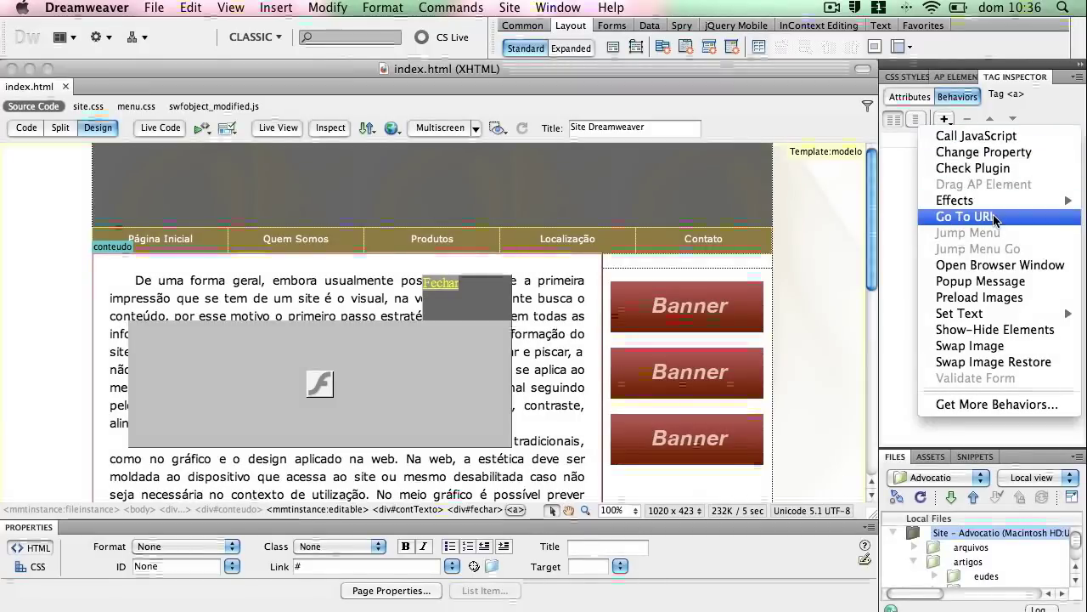
left_click(1008, 337)
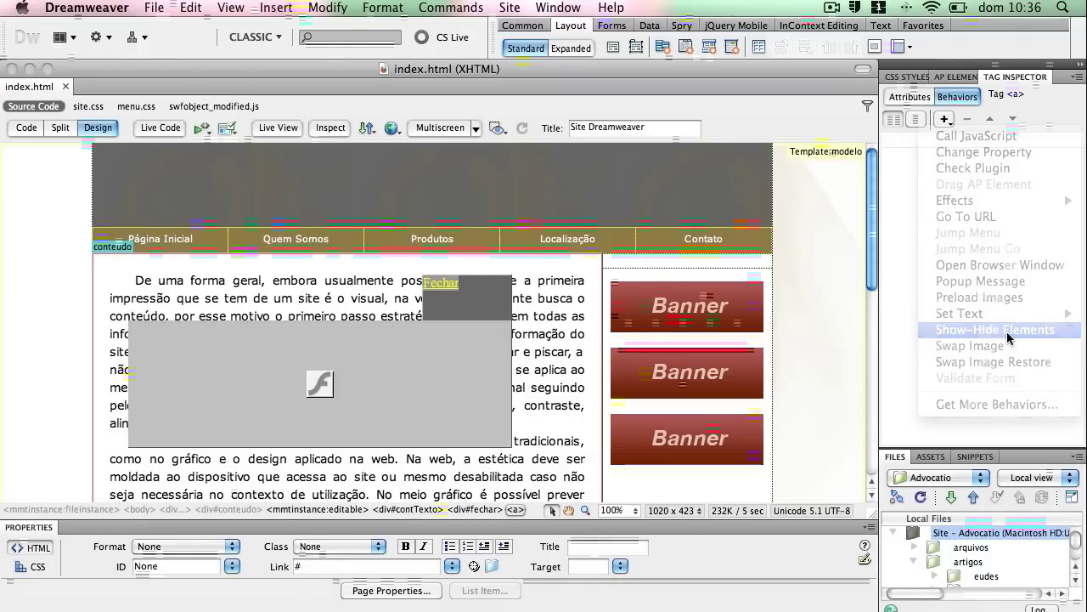
- Set the behavior to hide div "fechar", div "banSwf" and object "FlashID", and accept the settings
left_click_drag(673, 233, 932, 120)
scroll(888, 183, "down", 6)
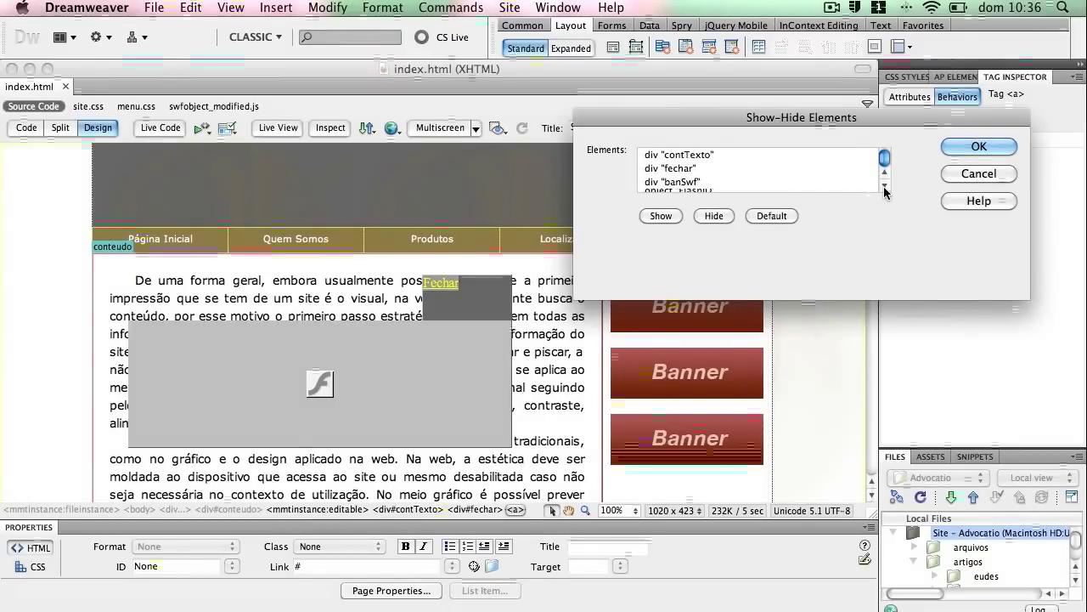
scroll(667, 166, "up", 1)
left_click(658, 156)
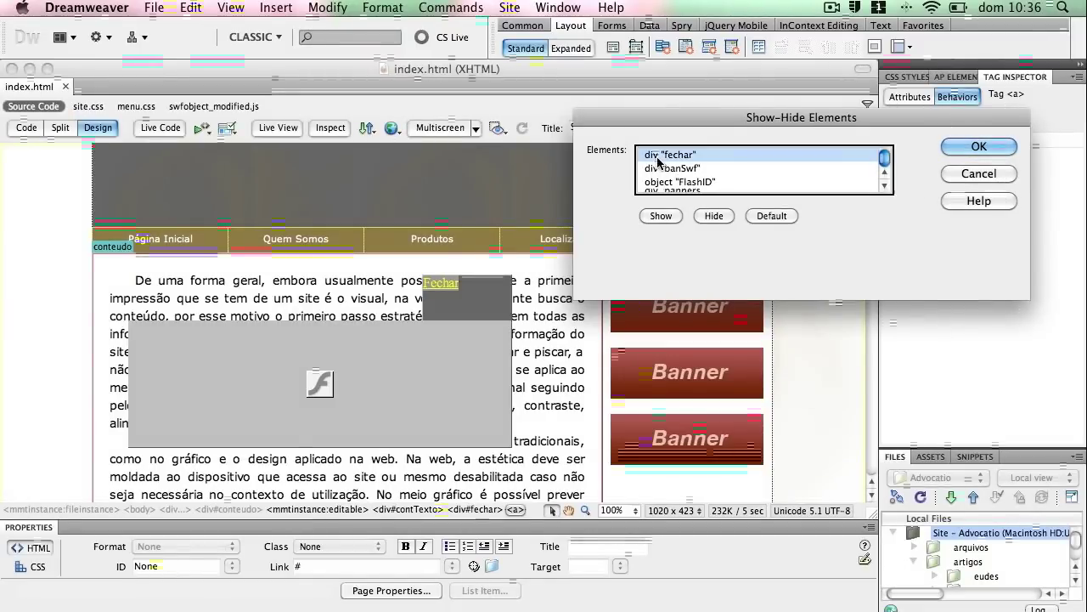
left_click(714, 215)
left_click(705, 170)
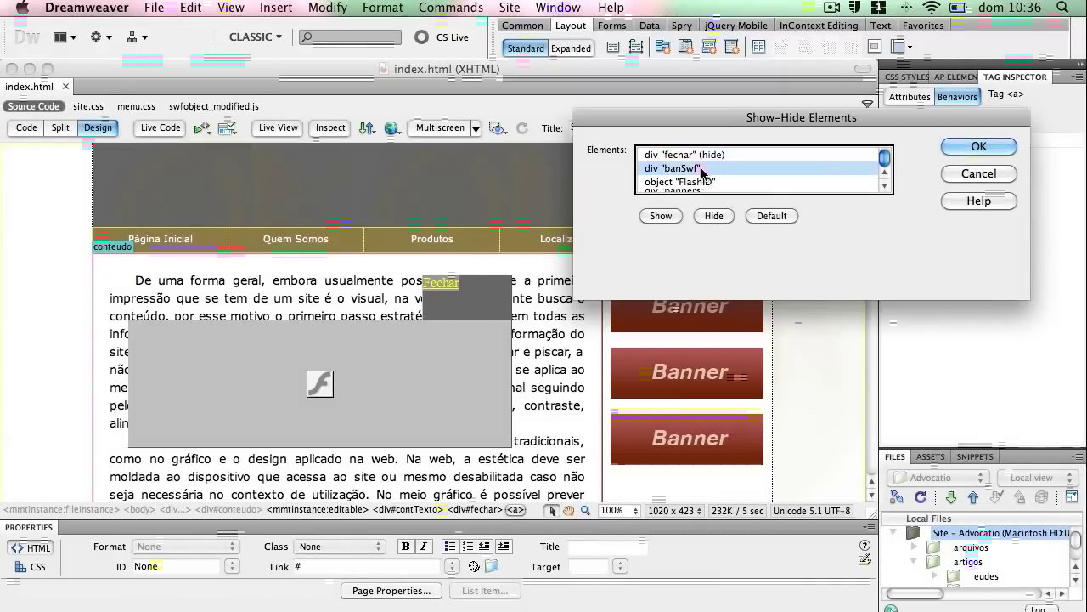
left_click(711, 216)
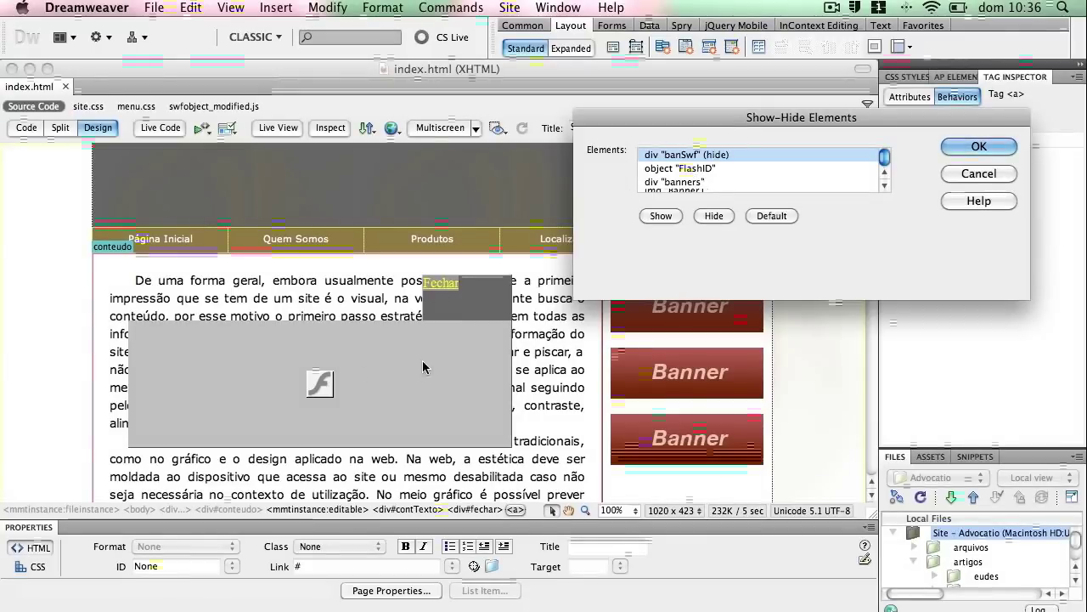
left_click(704, 168)
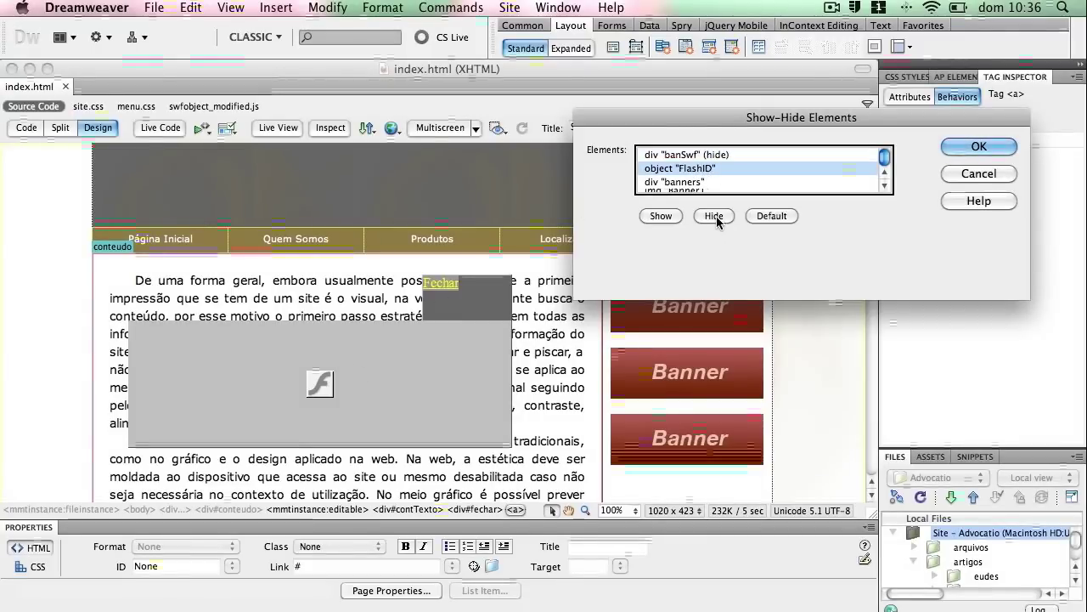
left_click(716, 217)
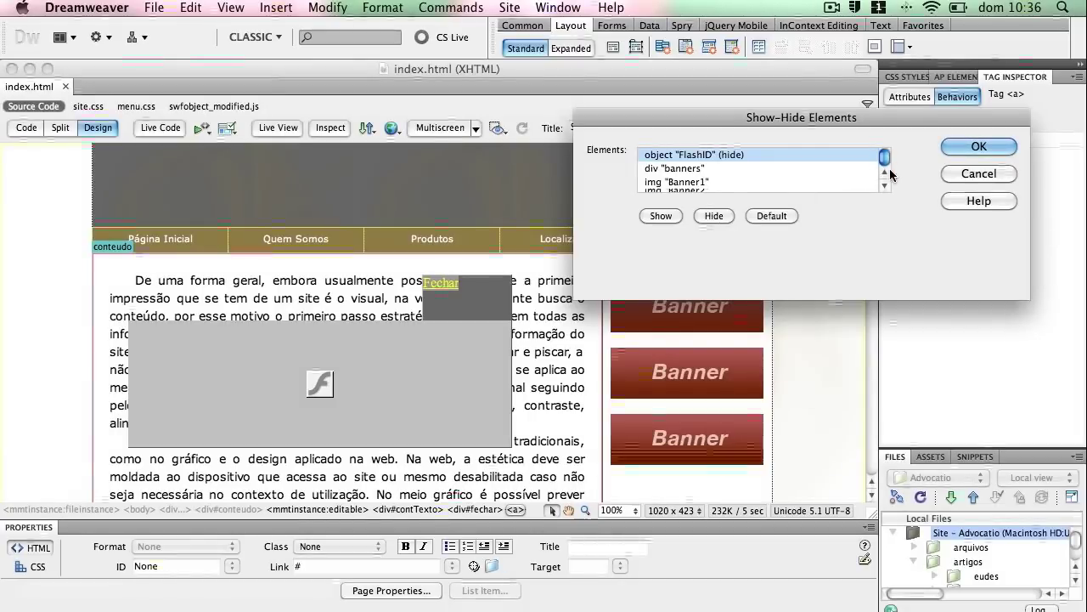
scroll(885, 176, "down", 3)
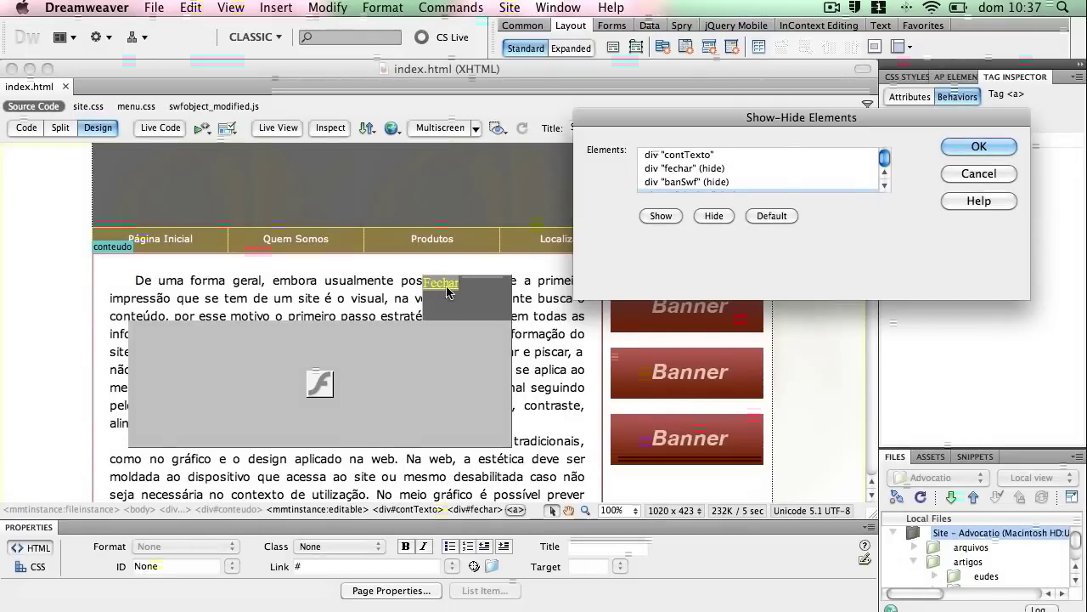
left_click(979, 146)
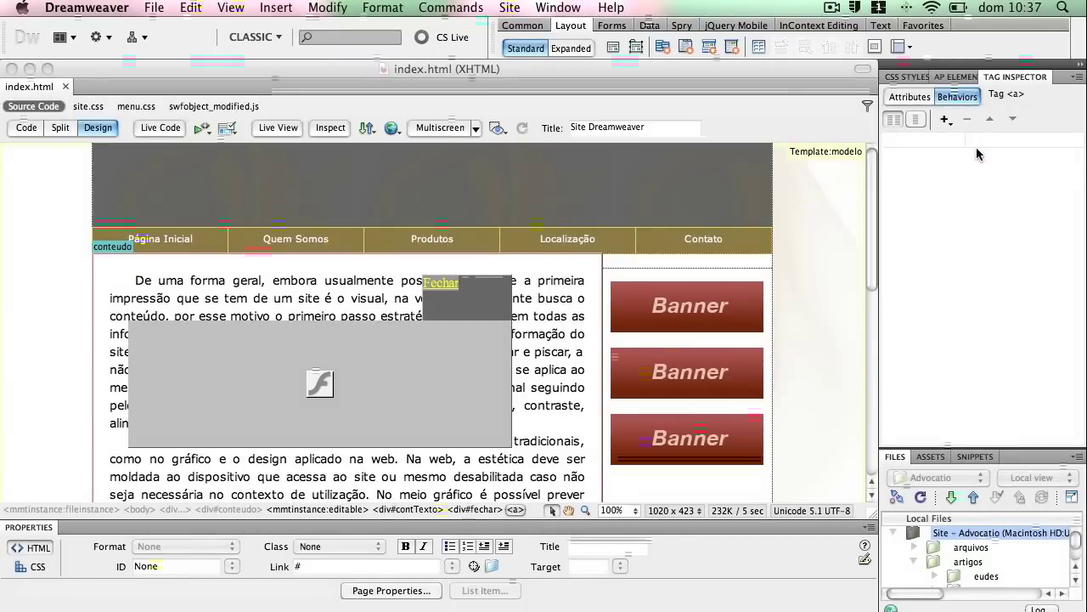
- Reselect the Fechar link and check which event triggers its Show-Hide Elements behavior
left_click(421, 287)
left_click(423, 286)
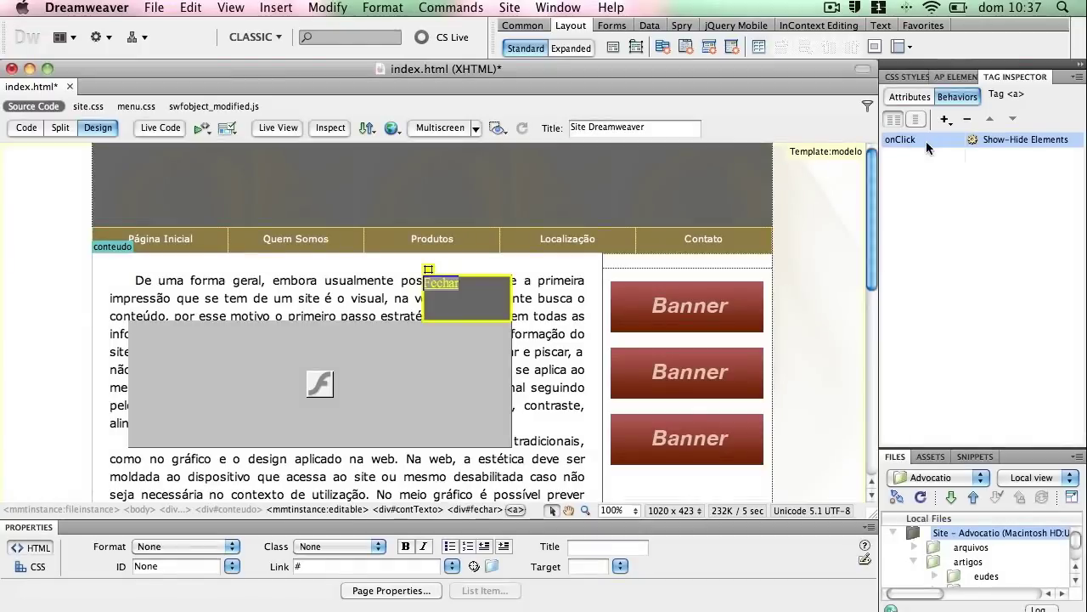
left_click(923, 151)
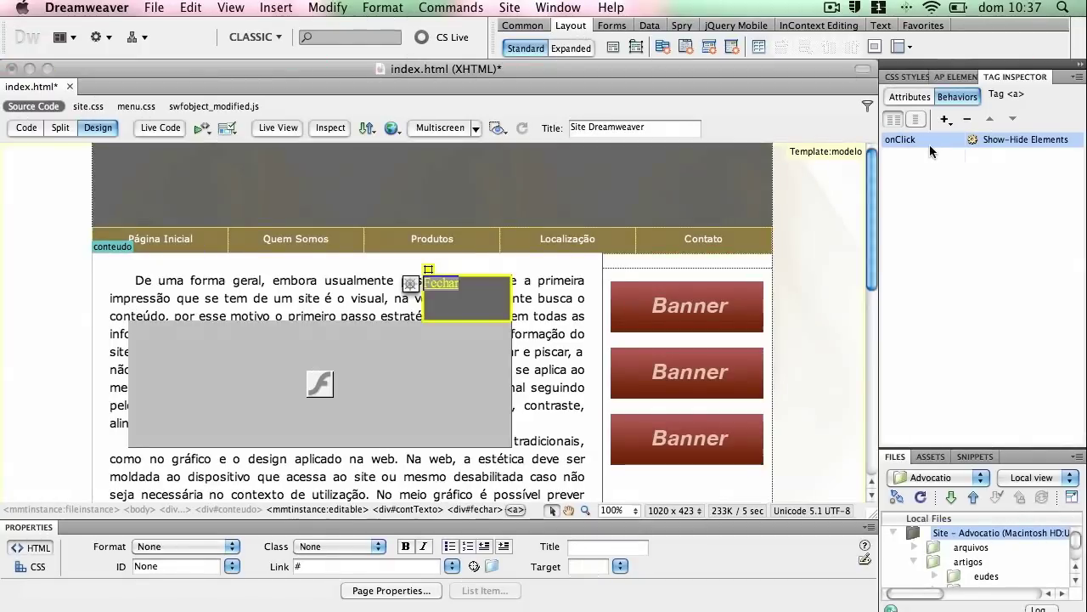
- Save index.html, preview it in Firefox and test the Fechar link on the floating banner
left_click(153, 8)
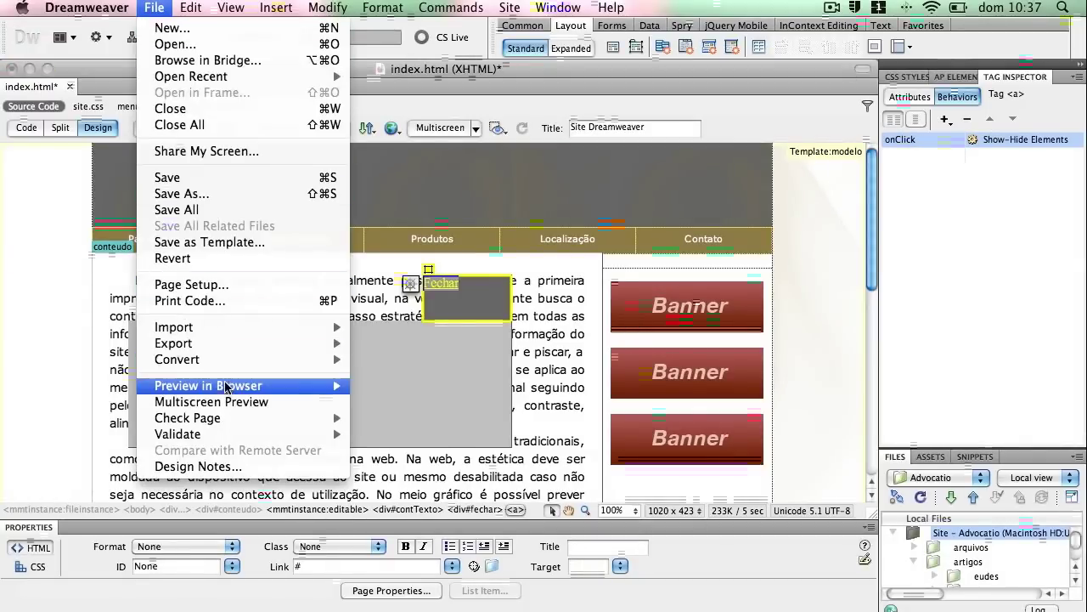
mouse_move(306, 385)
left_click(392, 392)
key("Return")
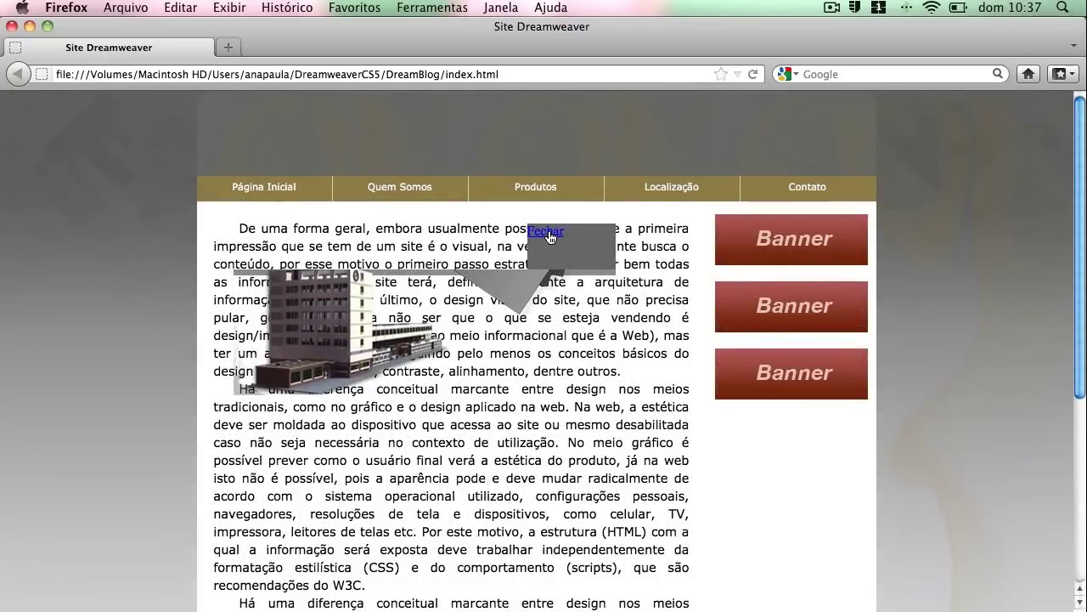
left_click(549, 232)
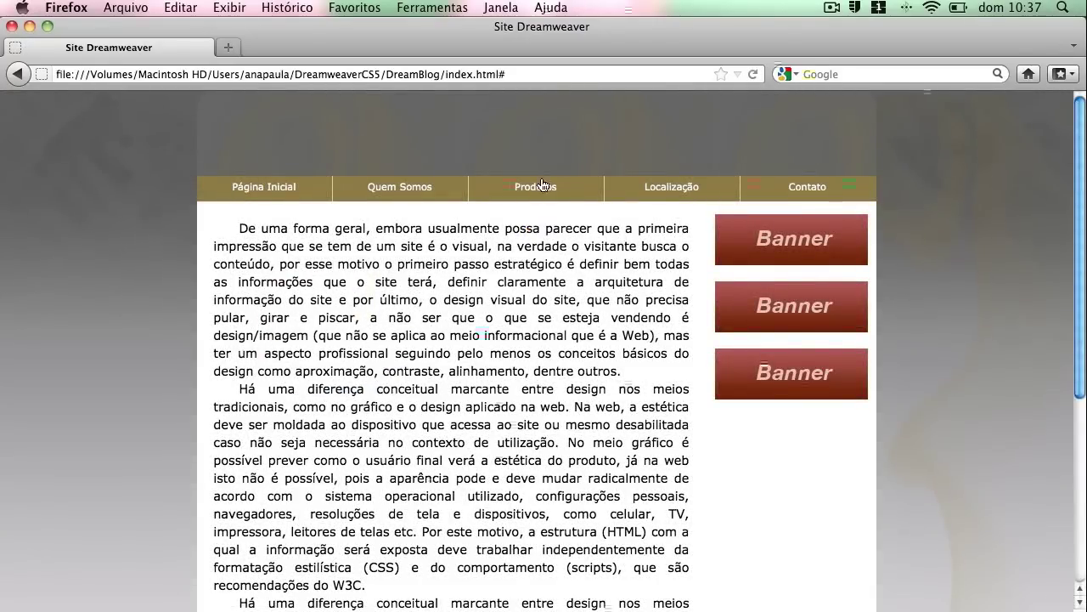
- Reload the page, hide the banner again and test selecting the text underneath, then reload and close the preview
left_click(753, 74)
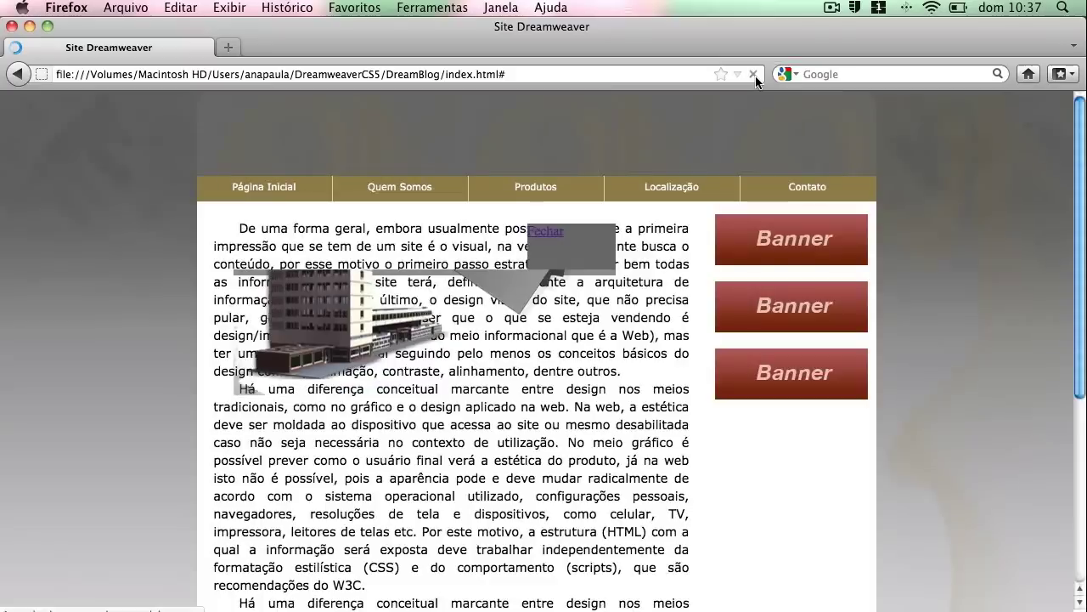
left_click(543, 236)
left_click_drag(378, 352, 470, 372)
left_click_drag(312, 253, 421, 361)
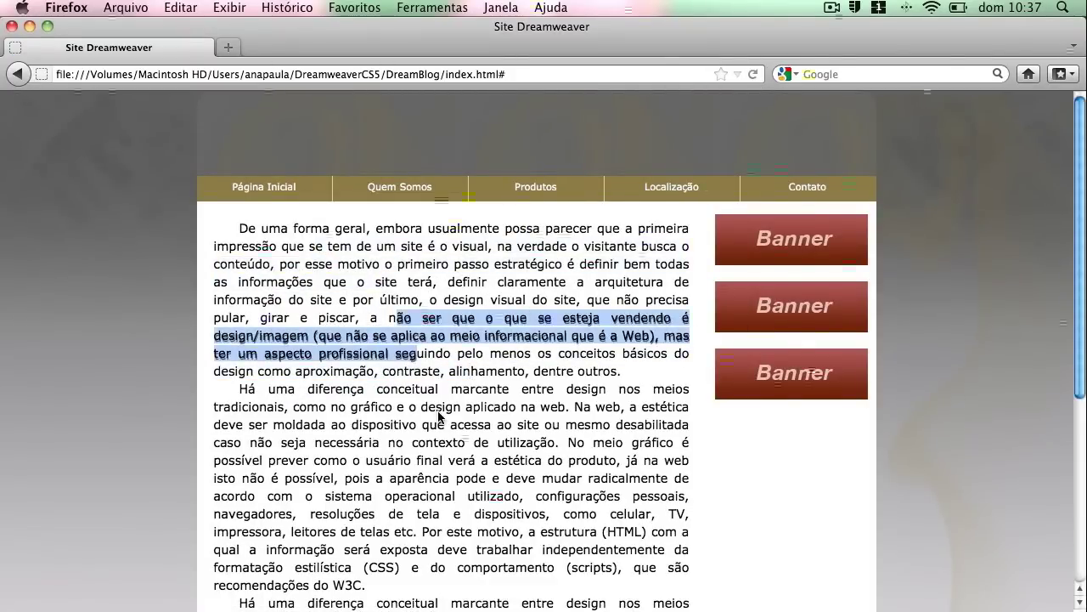
left_click_drag(437, 409, 472, 409)
left_click(755, 74)
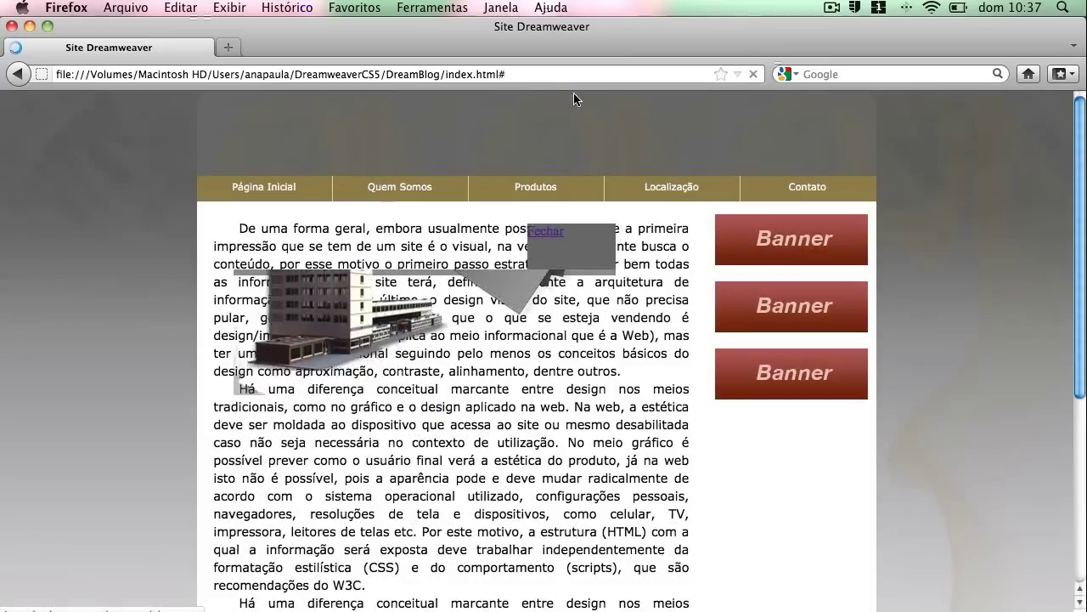
left_click(11, 26)
- Select the Fechar link text inside the fechar div
left_click(450, 312)
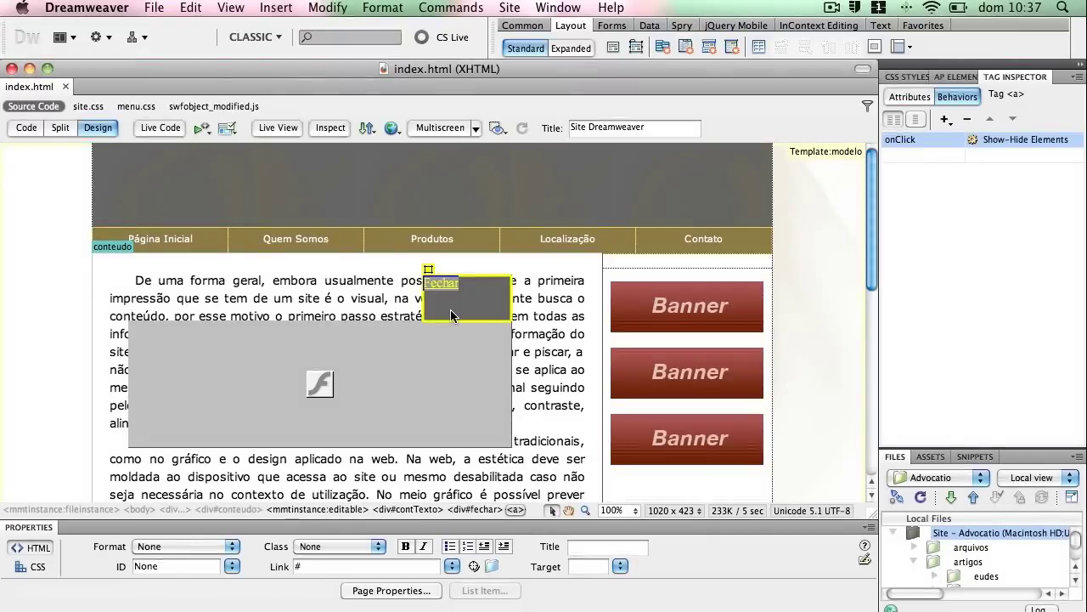
left_click(446, 290)
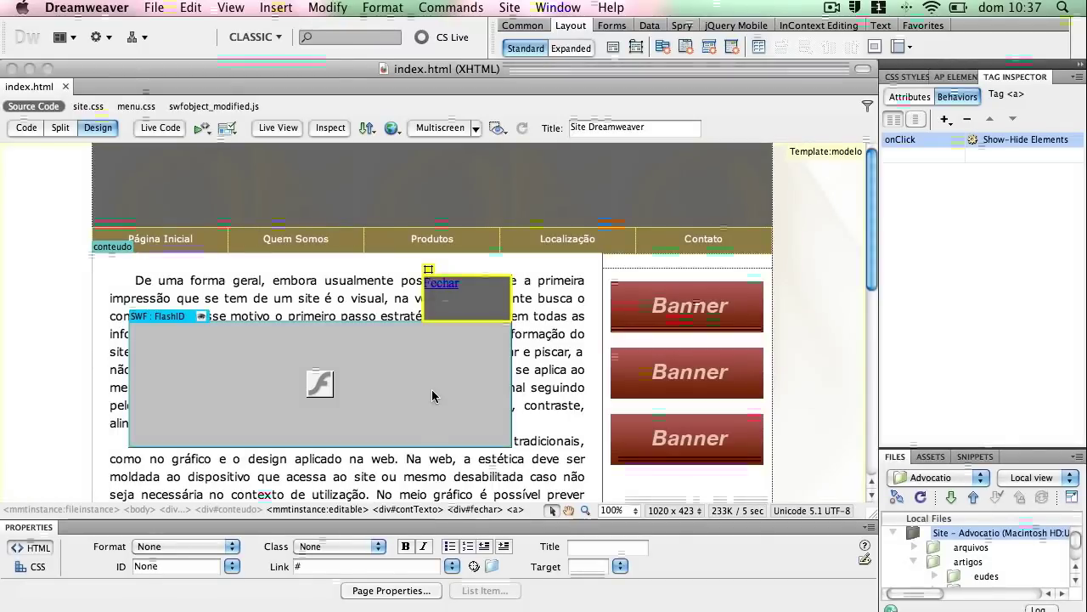
left_click_drag(462, 283, 409, 286)
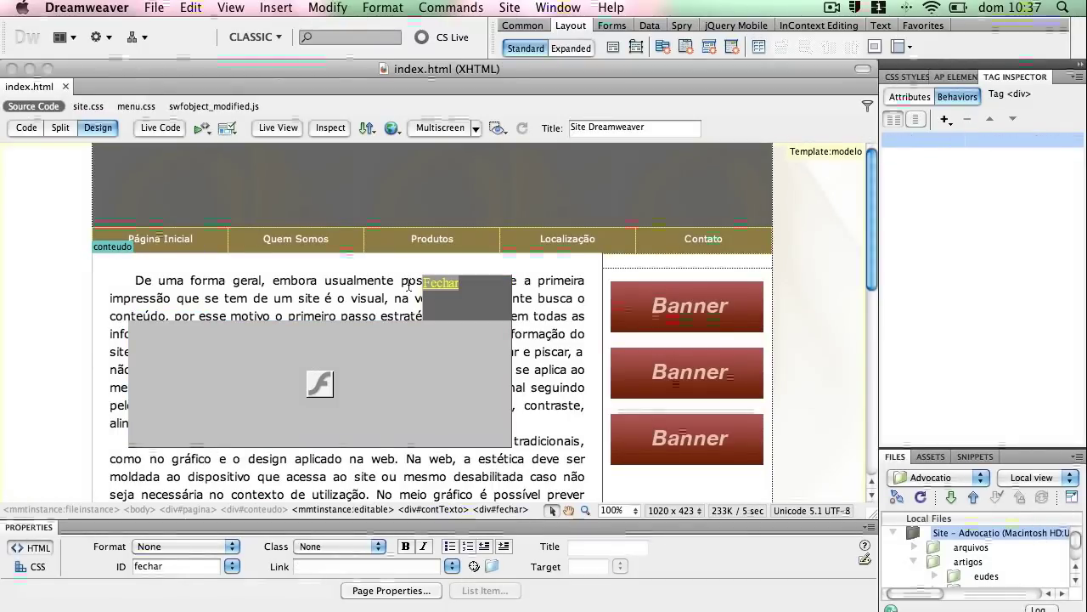